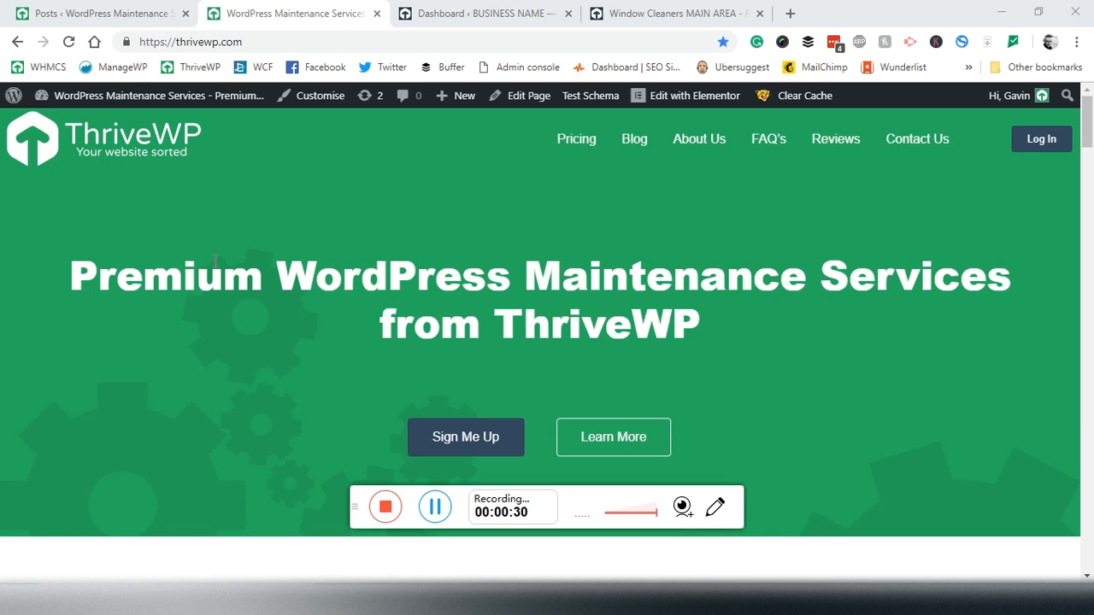
Look through the ThriveWP homepage, from the headline banner down to the maintenance service sections.
scroll(300, 278, down, 4)
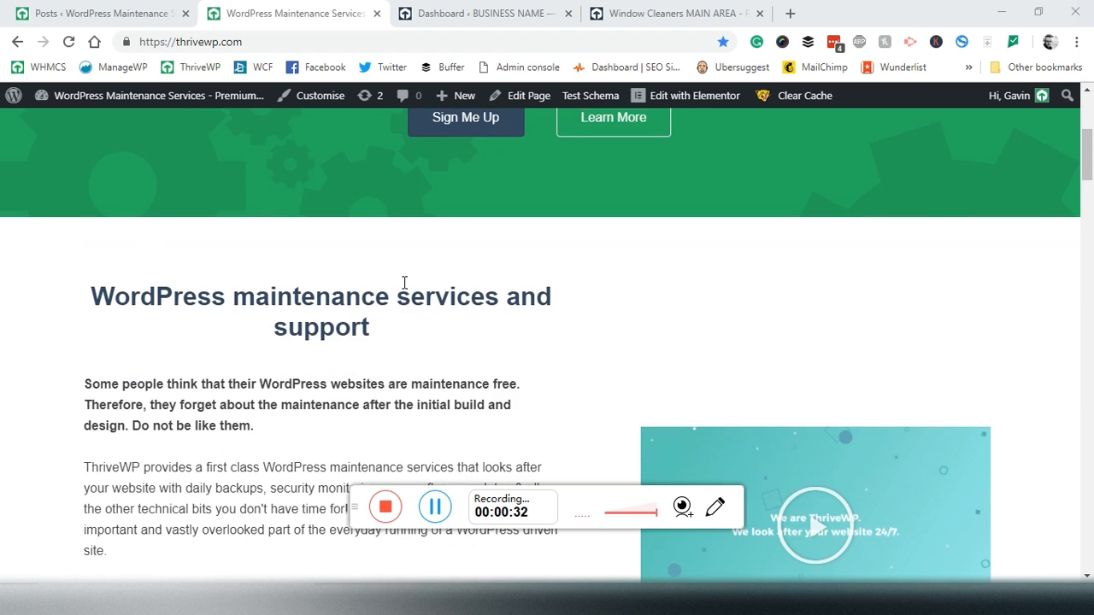
scroll(404, 283, up, 2)
scroll(404, 282, up, 3)
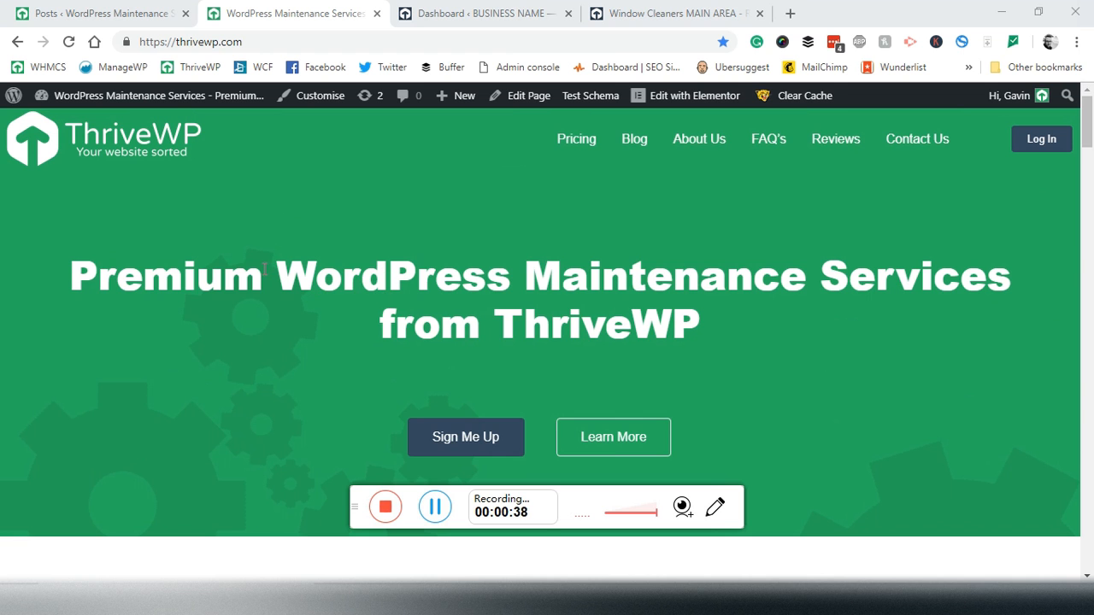
scroll(272, 272, down, 2)
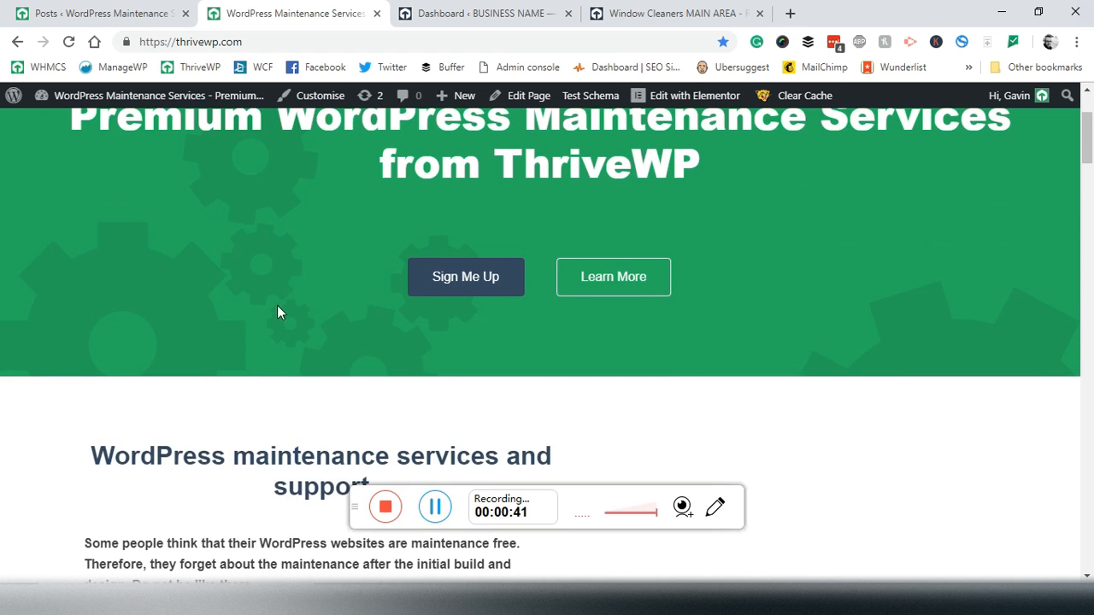
scroll(287, 293, down, 8)
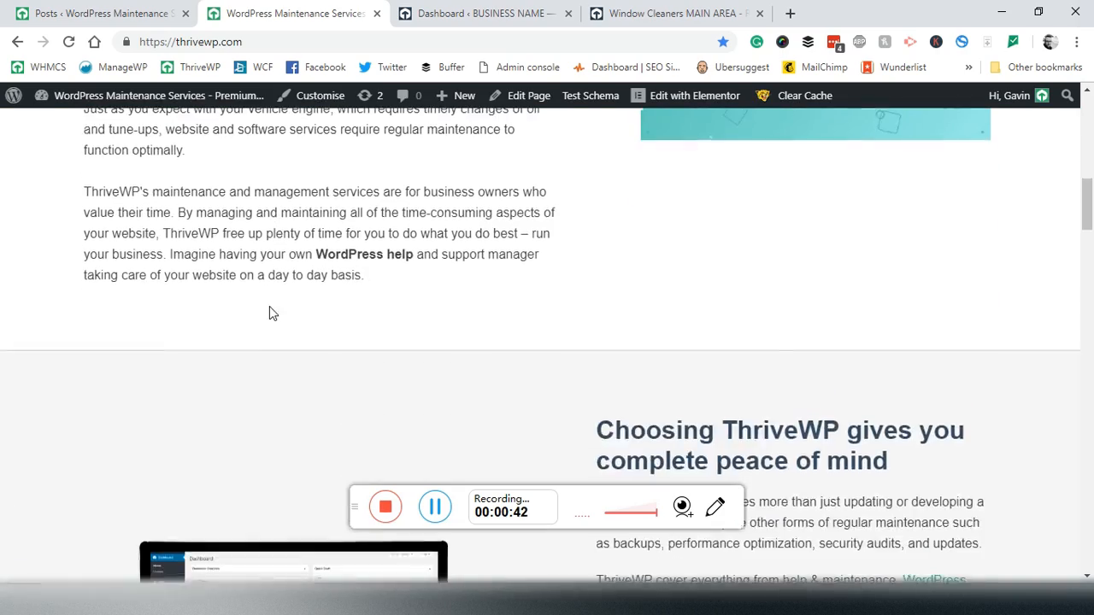
scroll(269, 312, down, 10)
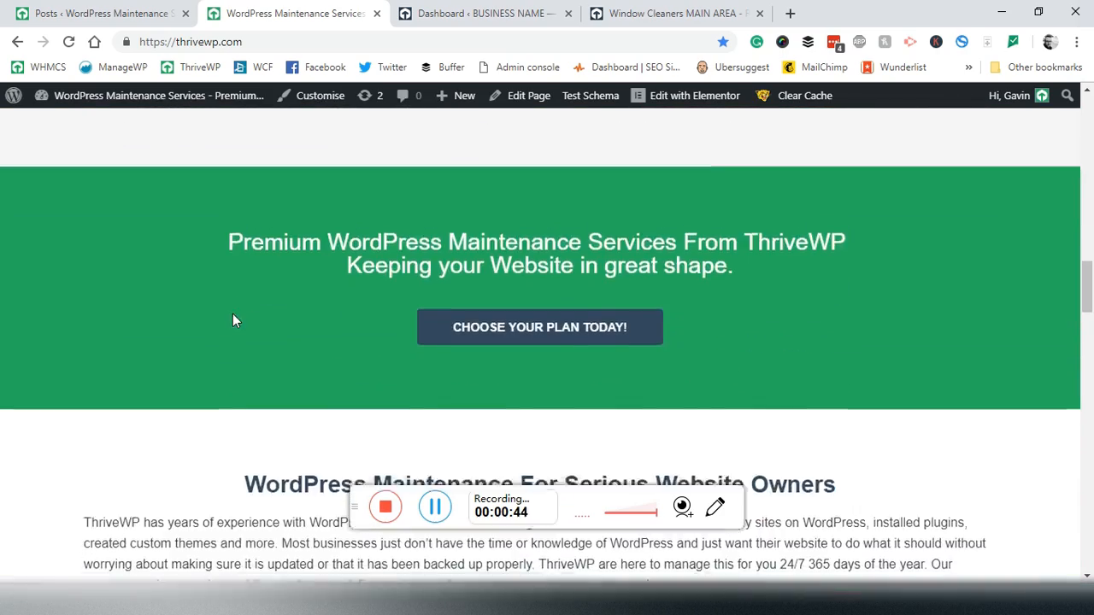
scroll(232, 314, down, 8)
scroll(232, 317, up, 9)
scroll(231, 321, up, 20)
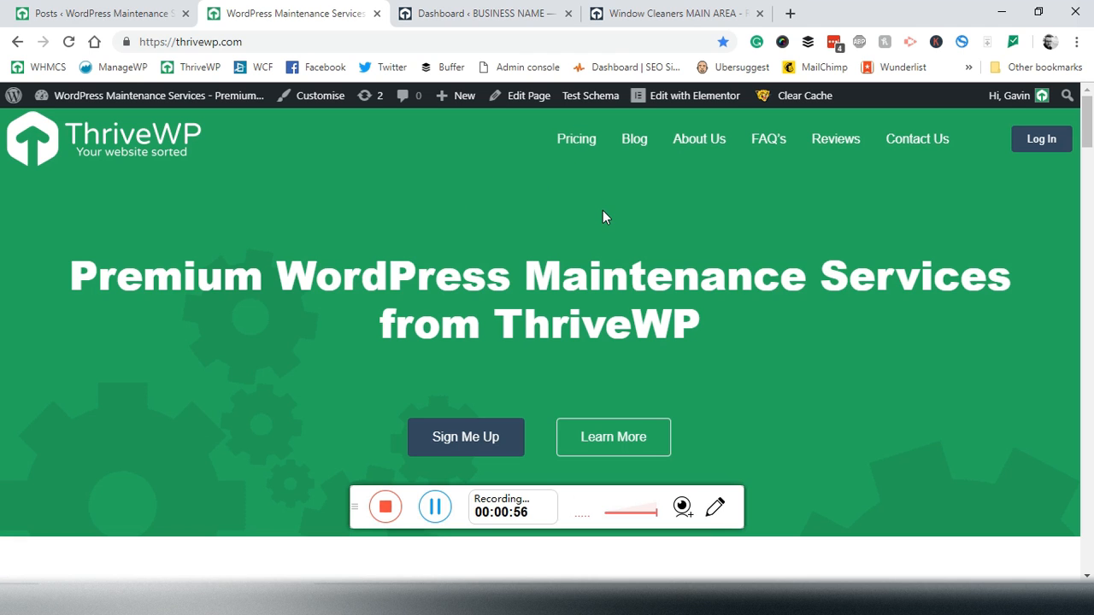
Switch to the template.thrivewp.com site and look through its homepage slider, service sections and quote banner.
click(662, 14)
scroll(317, 208, down, 3)
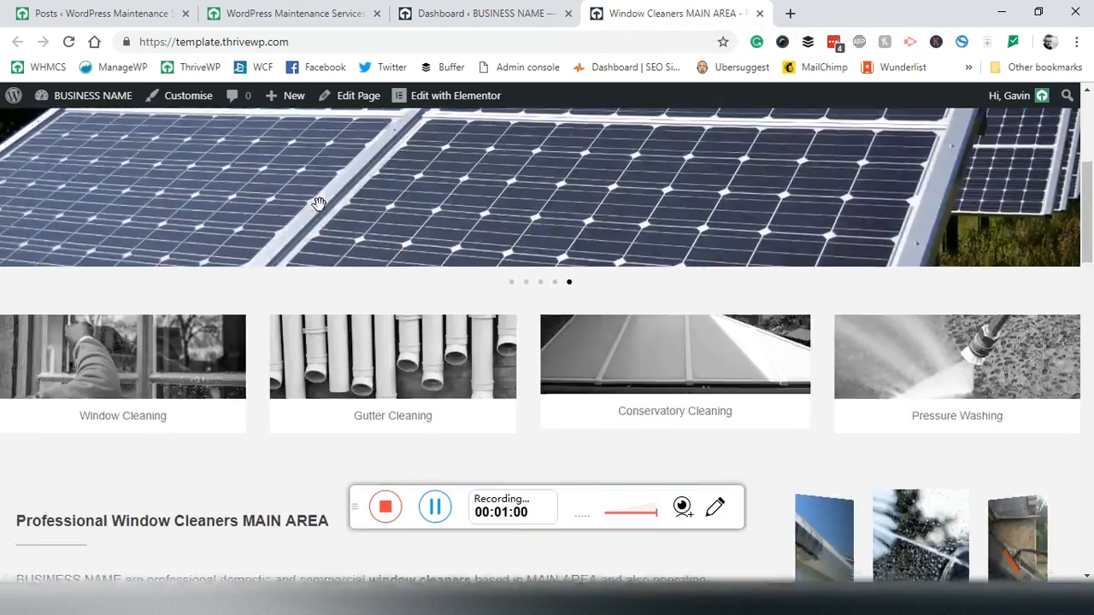
scroll(306, 254, up, 3)
scroll(317, 208, down, 8)
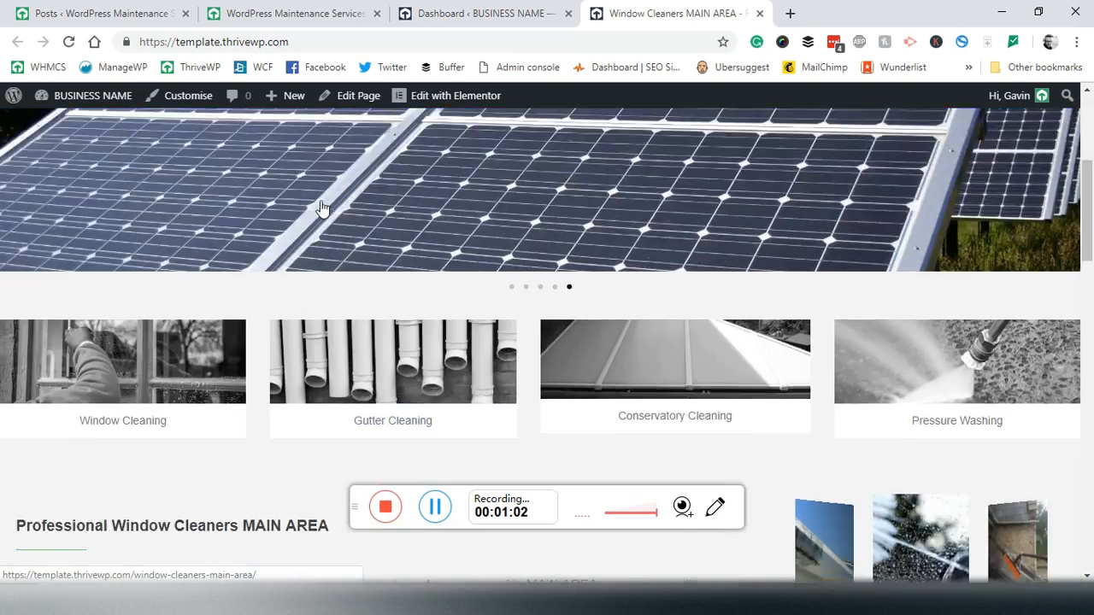
scroll(379, 276, down, 5)
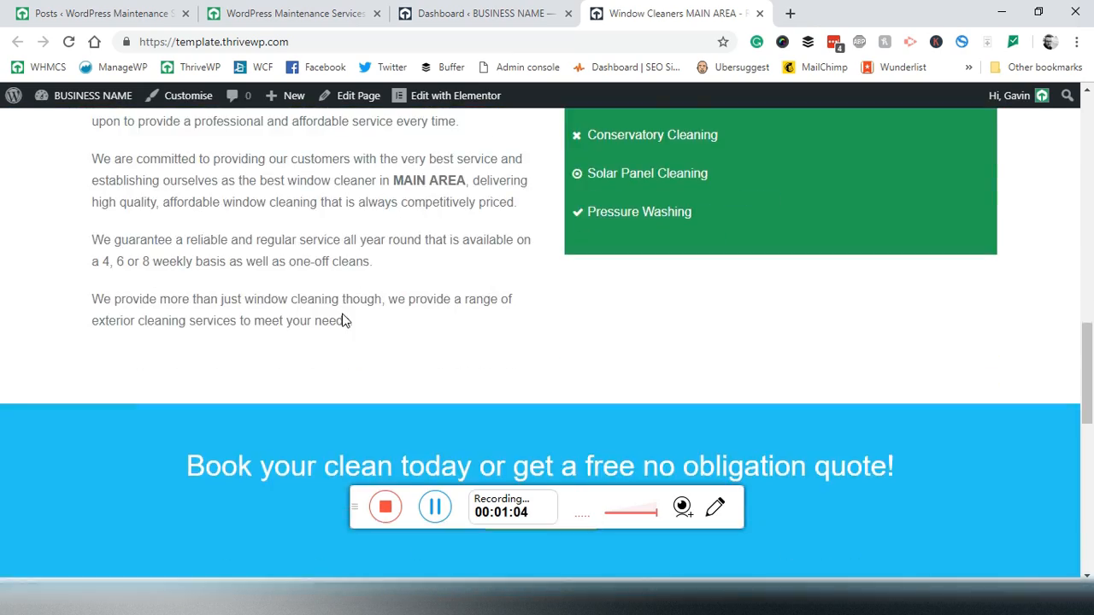
scroll(342, 315, up, 4)
scroll(342, 319, up, 6)
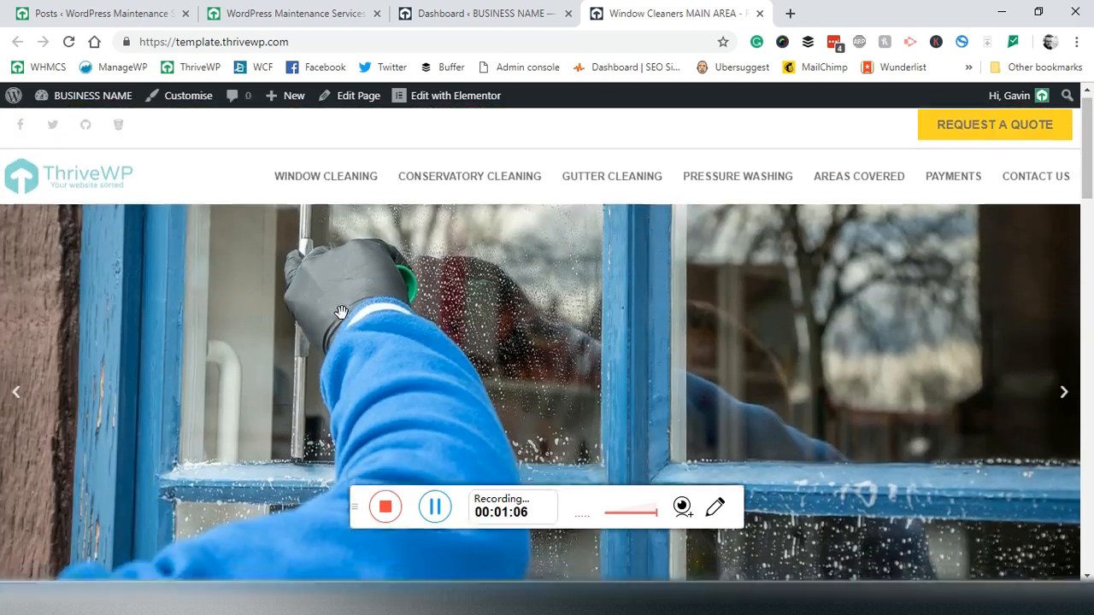
scroll(342, 319, down, 3)
scroll(342, 320, down, 10)
scroll(341, 320, up, 2)
scroll(342, 317, up, 12)
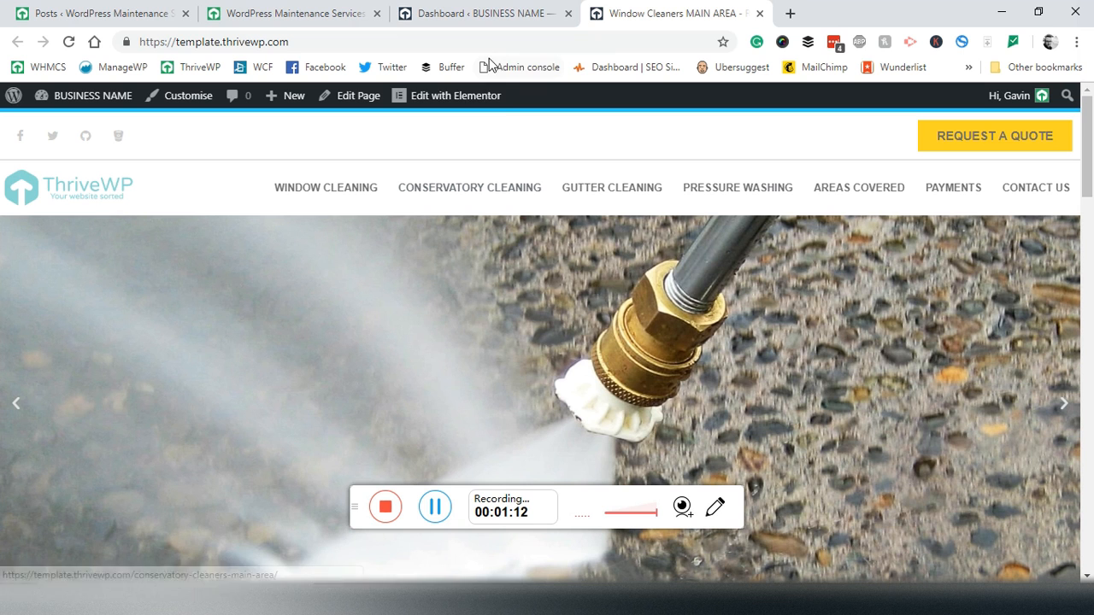
Open the Reading settings in the template site's WordPress dashboard.
click(523, 26)
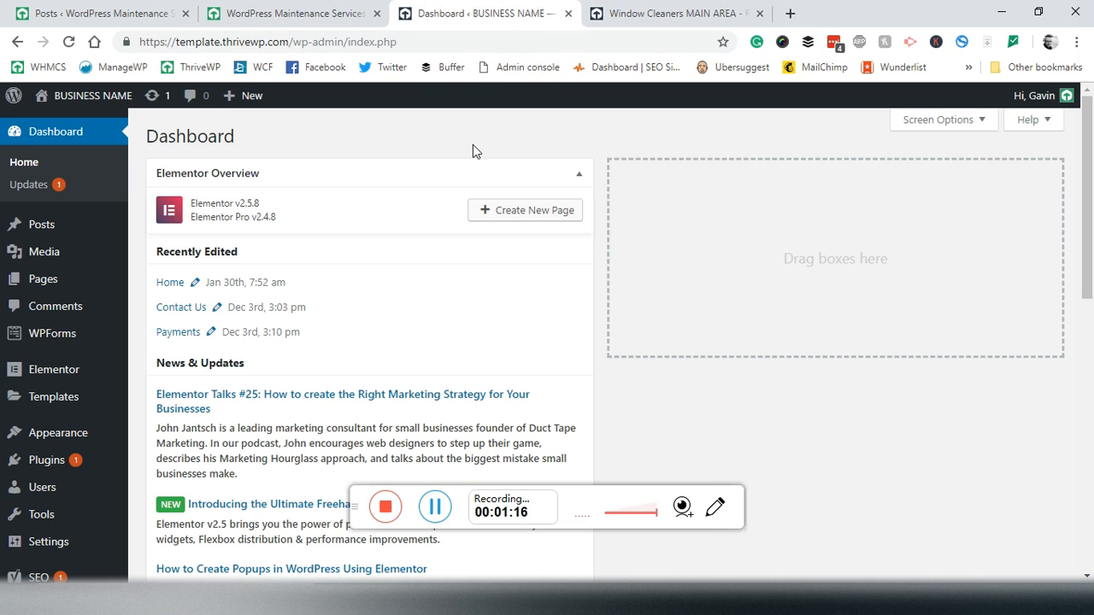
click(677, 21)
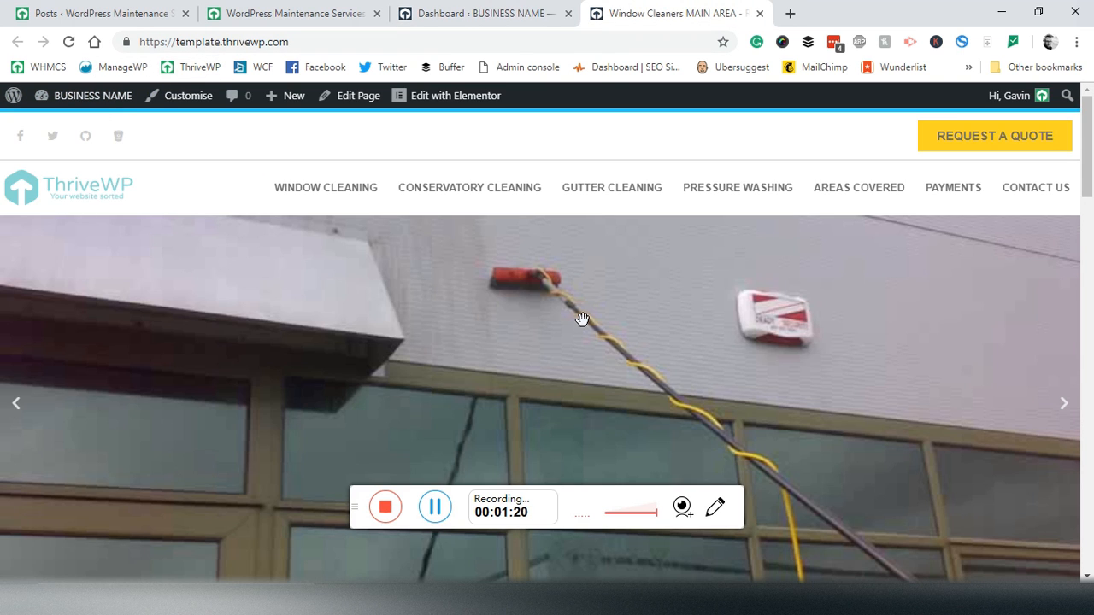
click(530, 9)
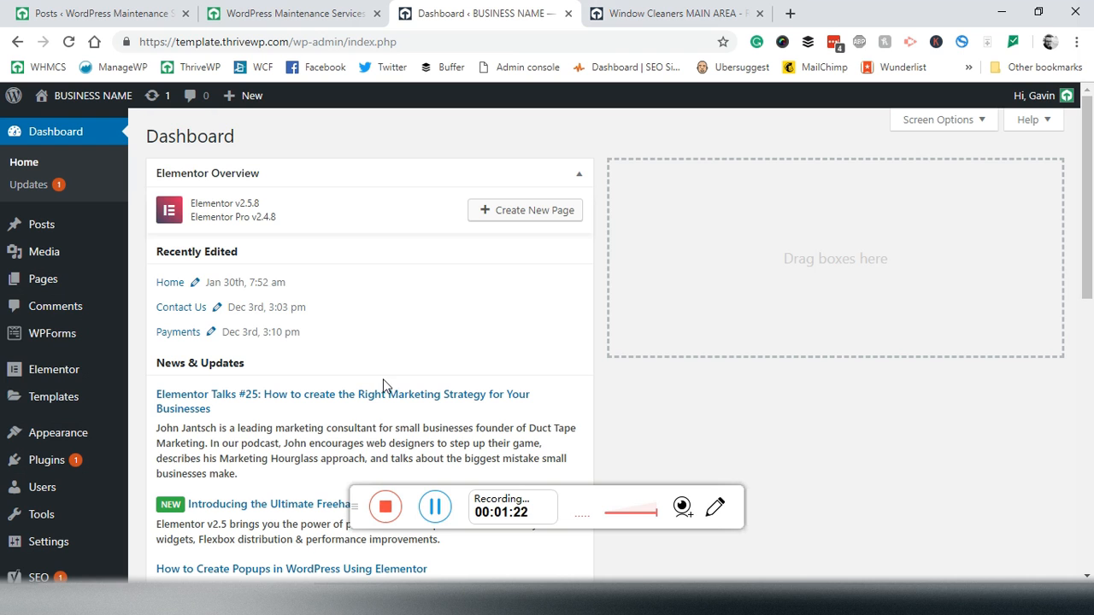
click(385, 507)
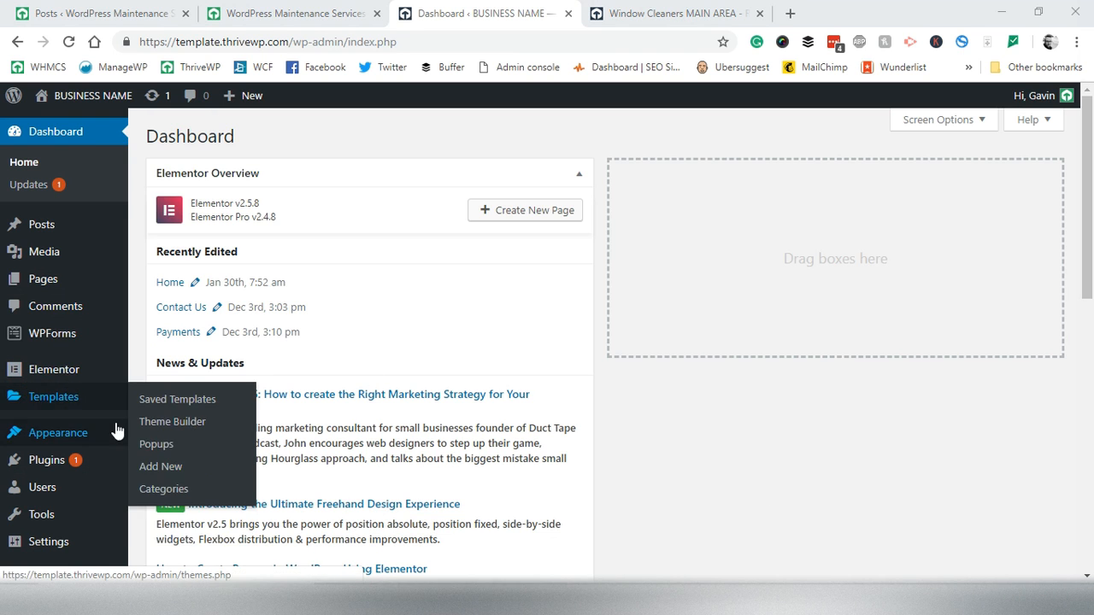
mouse_move(120, 374)
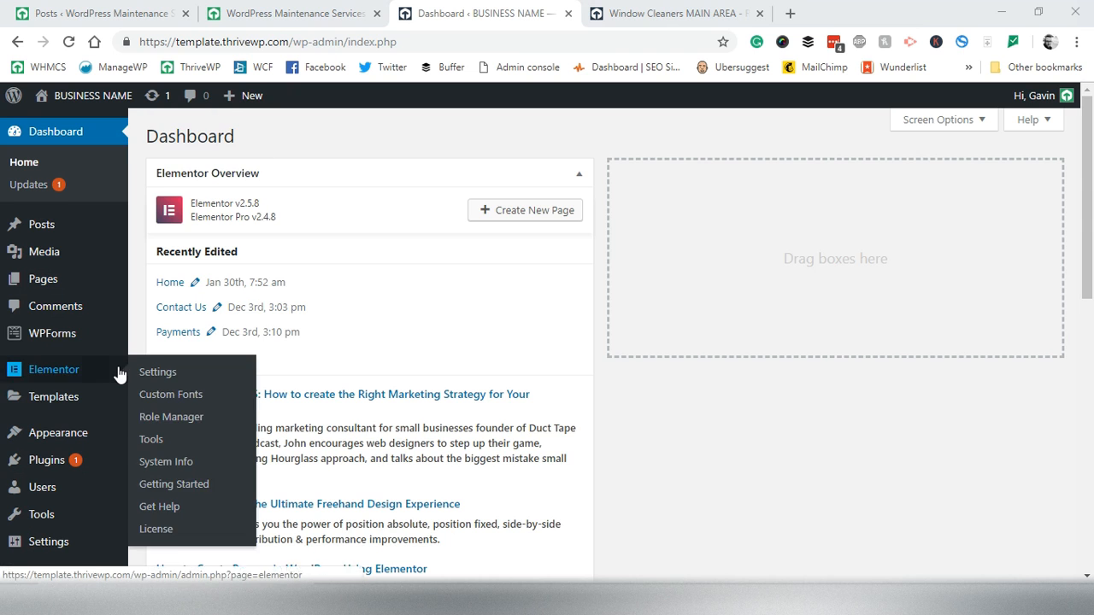
scroll(119, 375, down, 3)
mouse_move(96, 480)
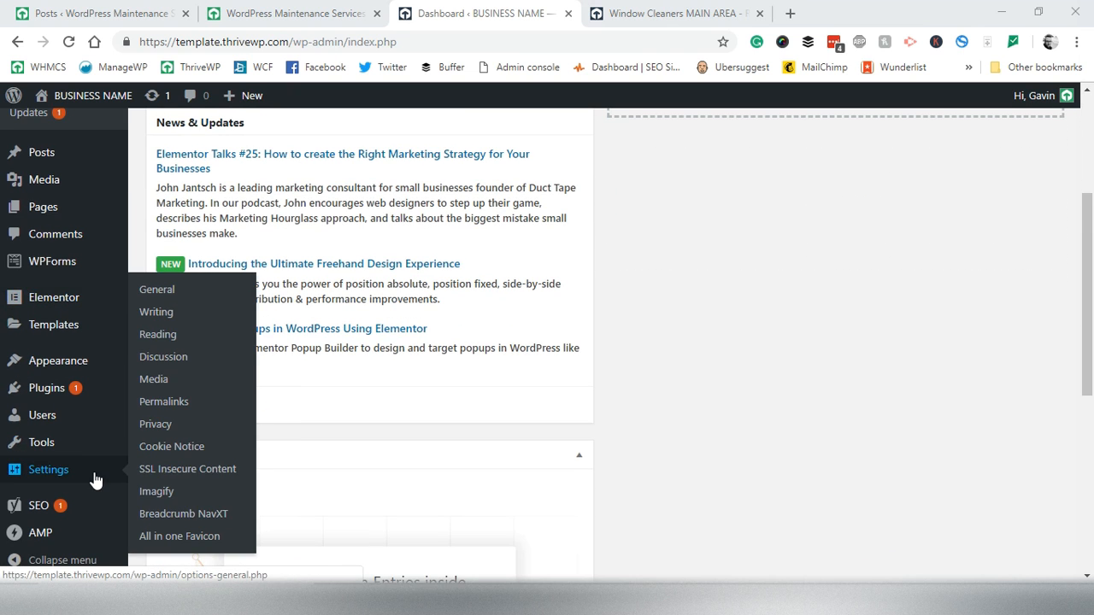
click(169, 337)
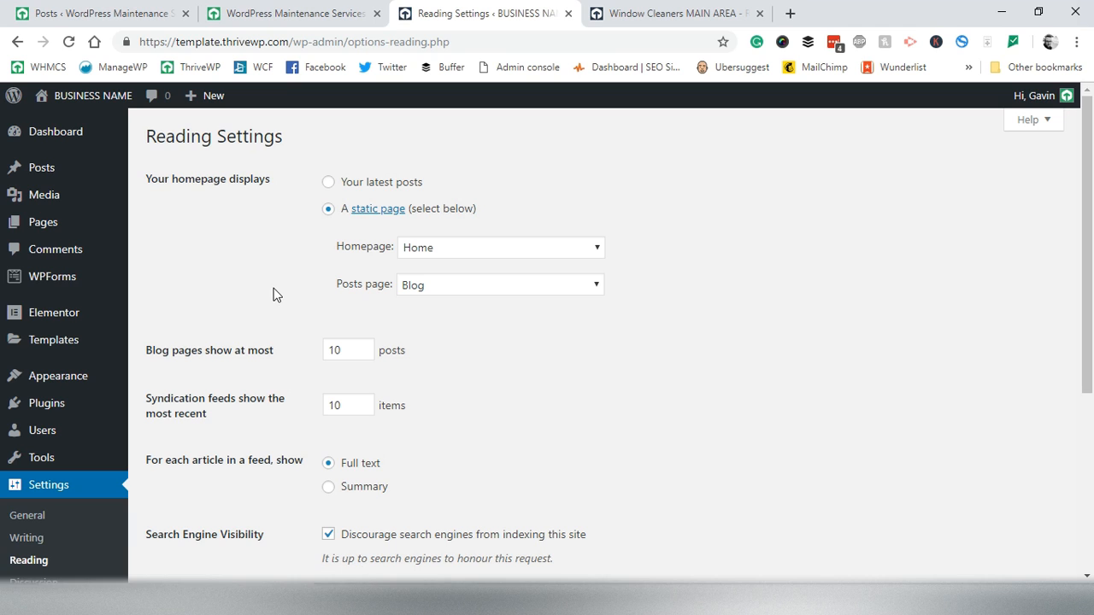
Set the homepage to display your latest posts and save the reading settings.
click(329, 184)
scroll(615, 415, down, 4)
click(200, 312)
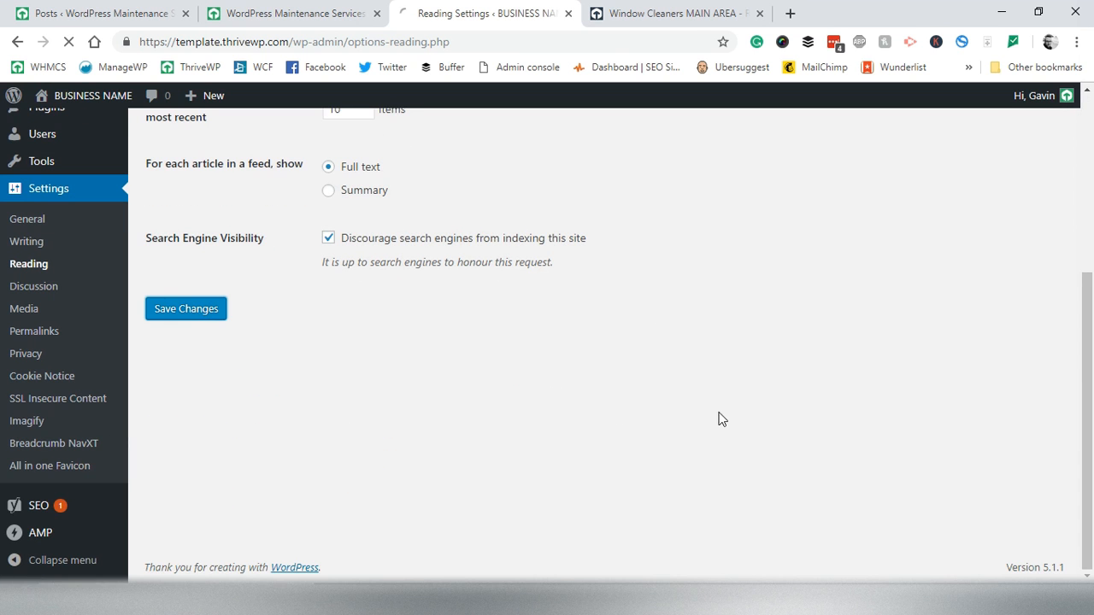
Reload the template site's homepage and examine how it looks with latest posts as the front page.
click(683, 15)
click(71, 43)
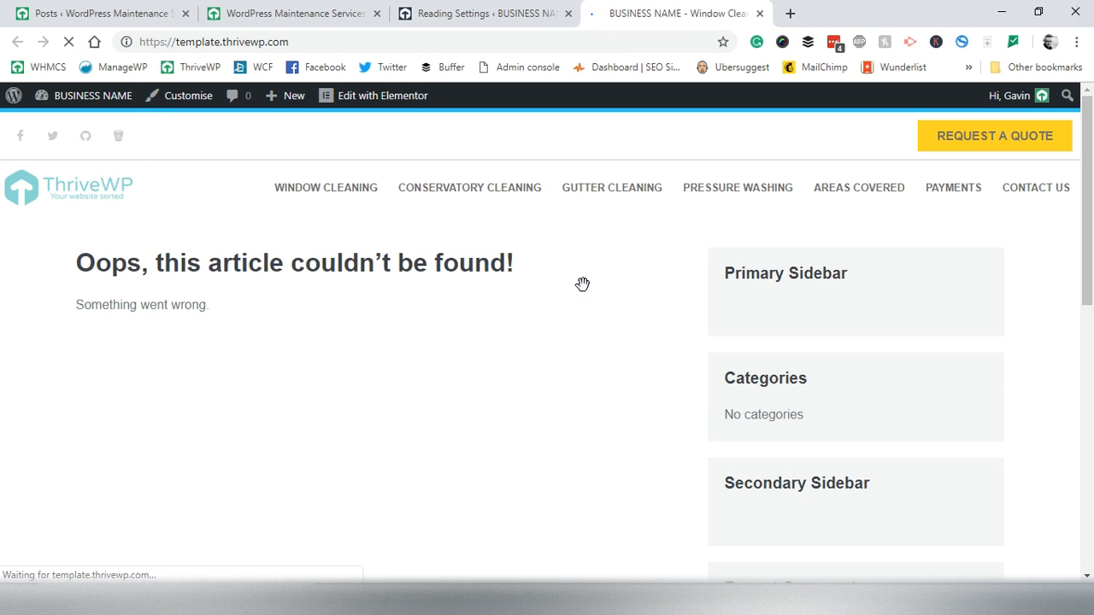
scroll(265, 294, down, 1)
scroll(264, 294, up, 2)
drag(77, 266, 436, 364)
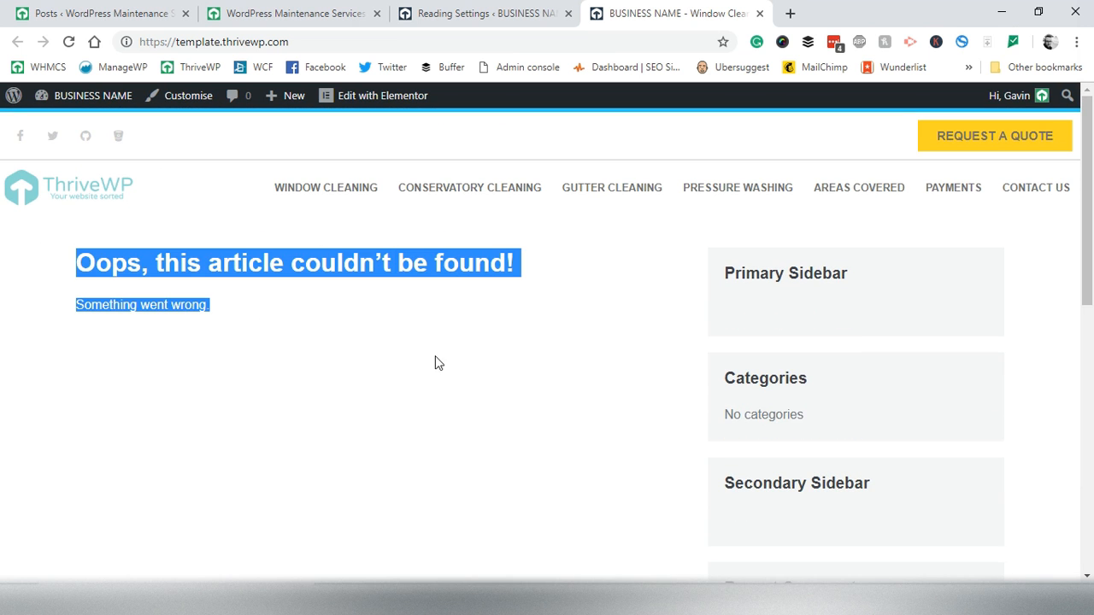
click(436, 388)
scroll(542, 413, down, 10)
scroll(542, 411, up, 10)
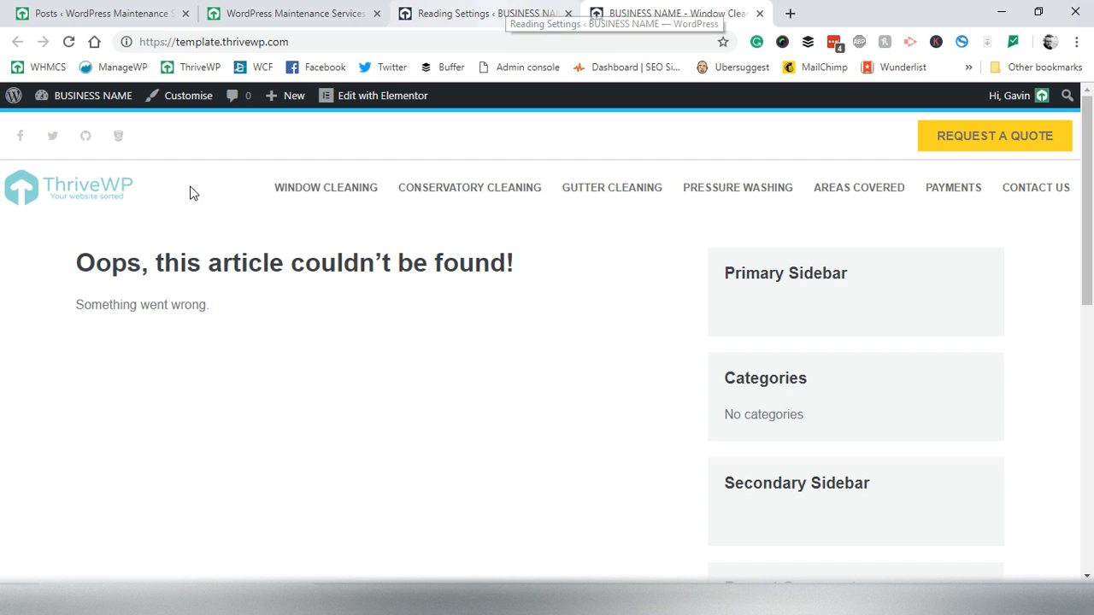
Return to the Reading settings and make the homepage display a static page, with Home as the homepage.
click(457, 11)
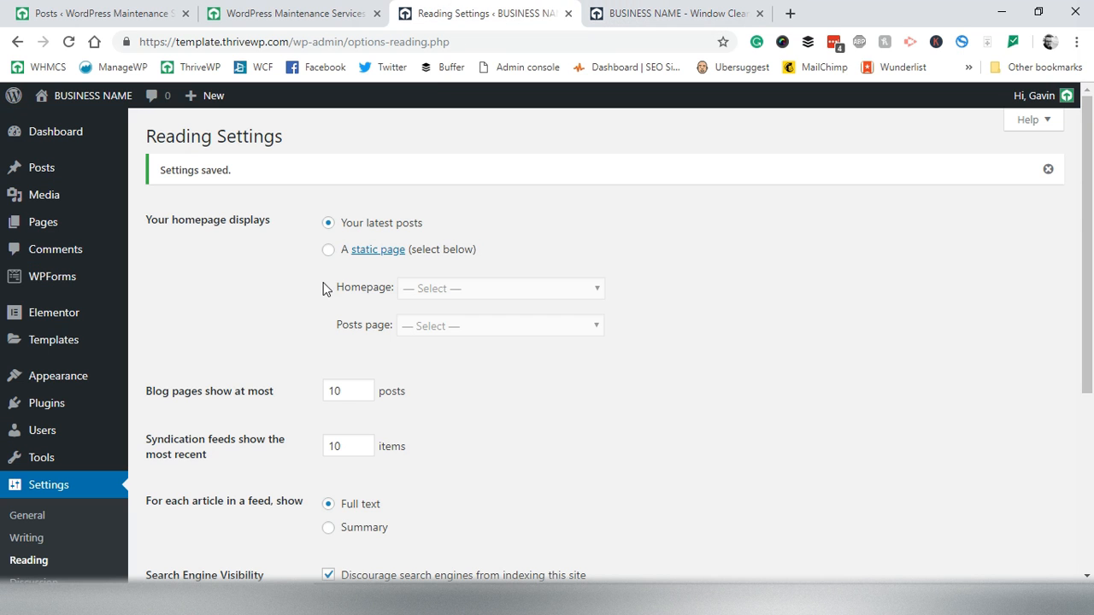
click(328, 250)
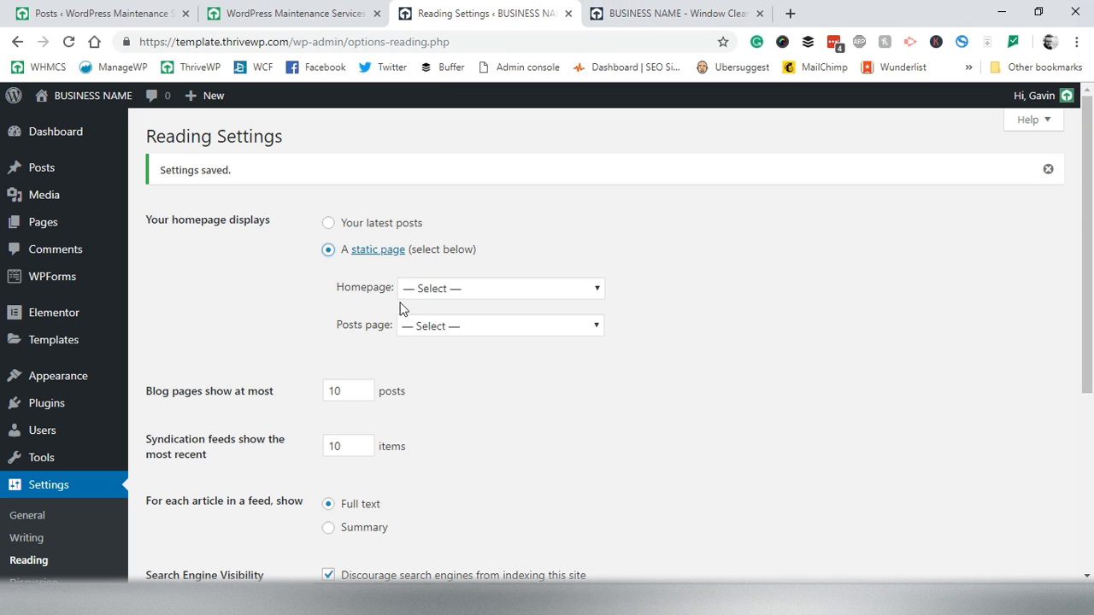
click(455, 290)
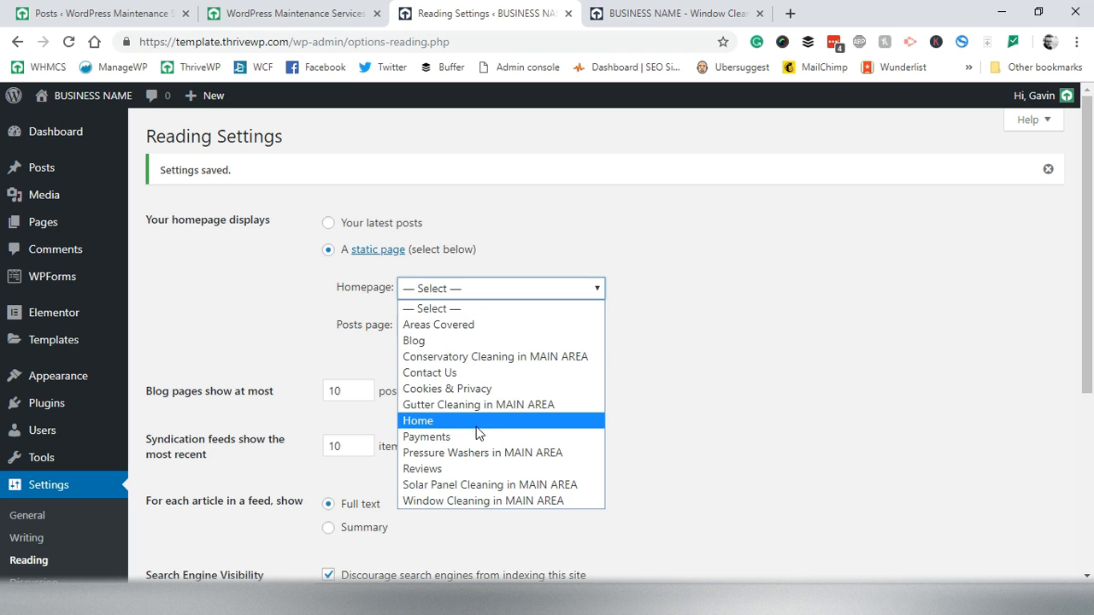
click(476, 422)
click(448, 327)
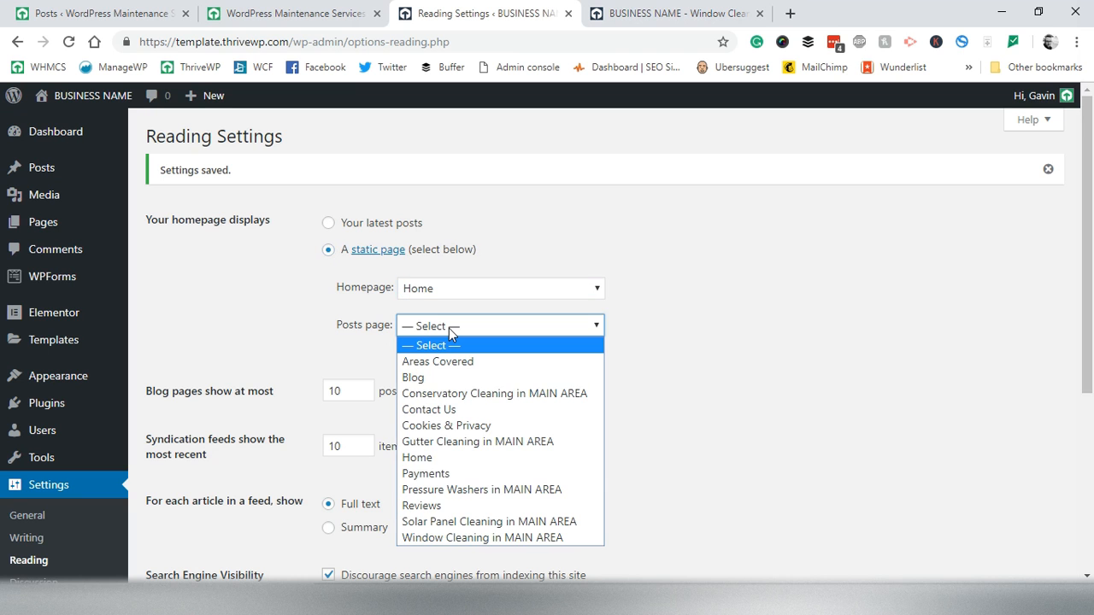
click(443, 295)
click(427, 295)
click(397, 294)
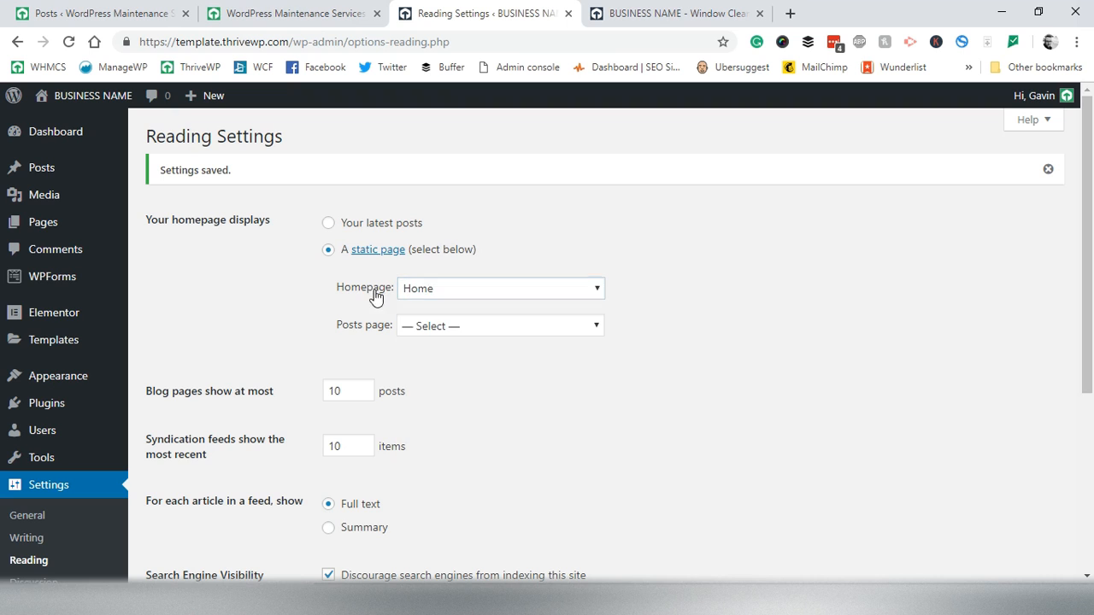
click(456, 290)
click(456, 290)
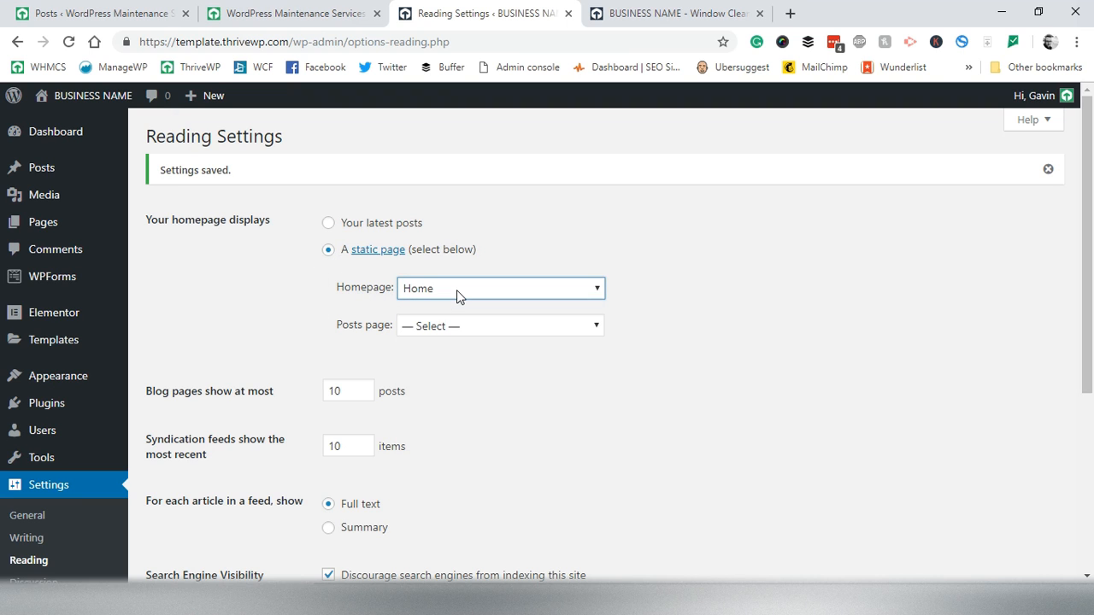
Set the posts page to Blog and save the reading settings.
click(426, 329)
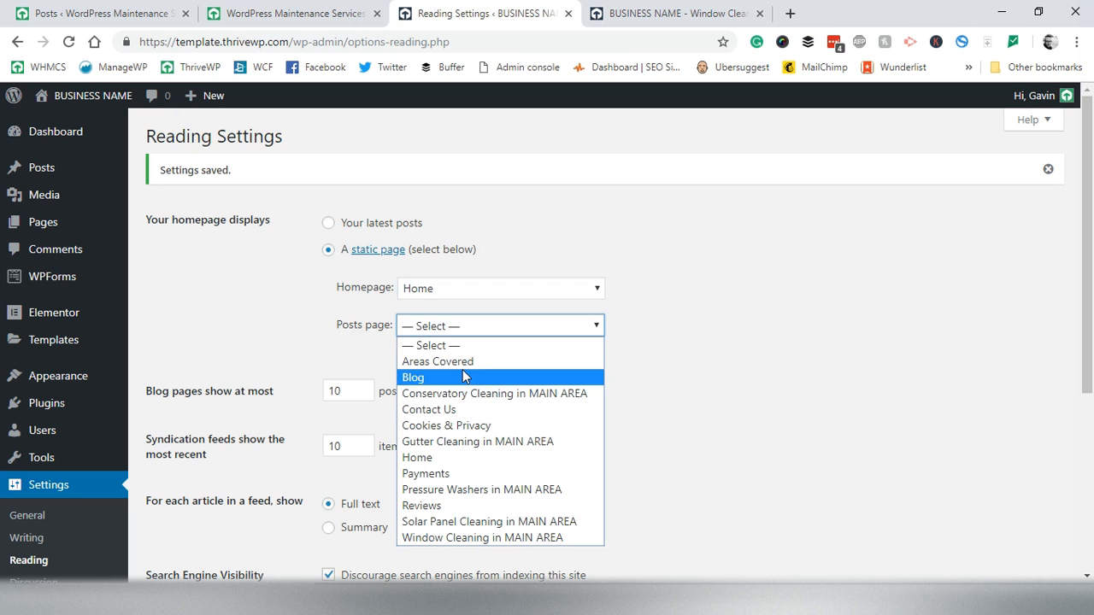
click(438, 378)
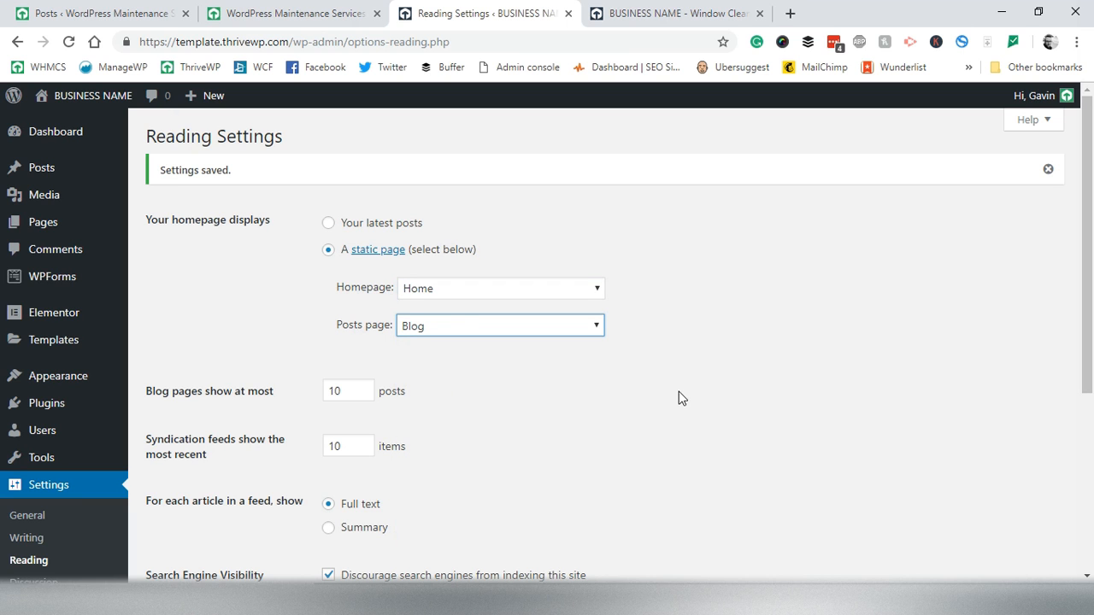
click(306, 318)
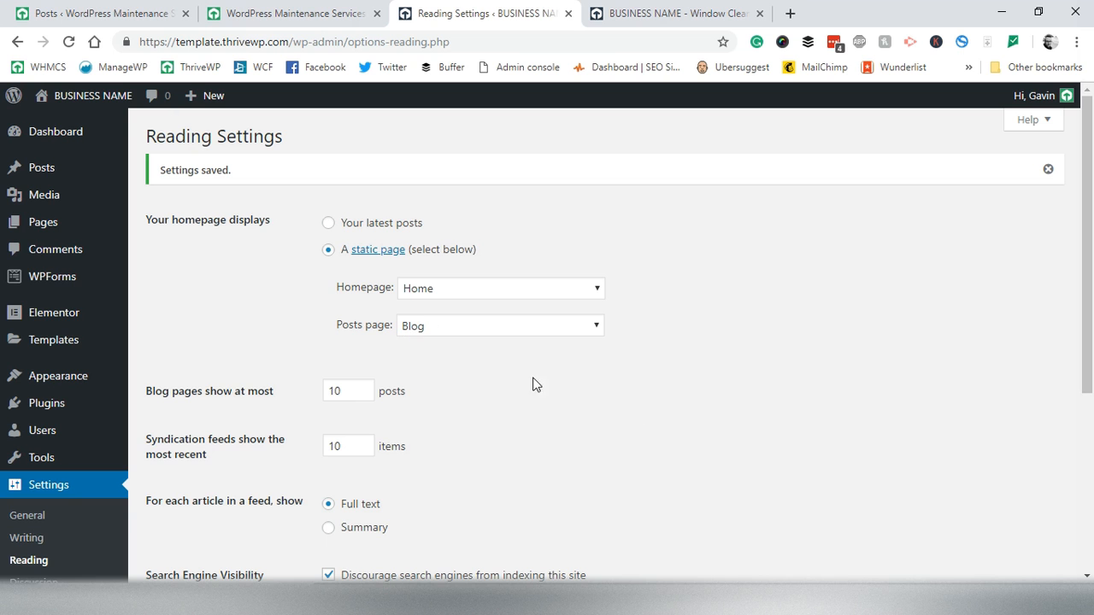
scroll(221, 394, down, 4)
click(208, 358)
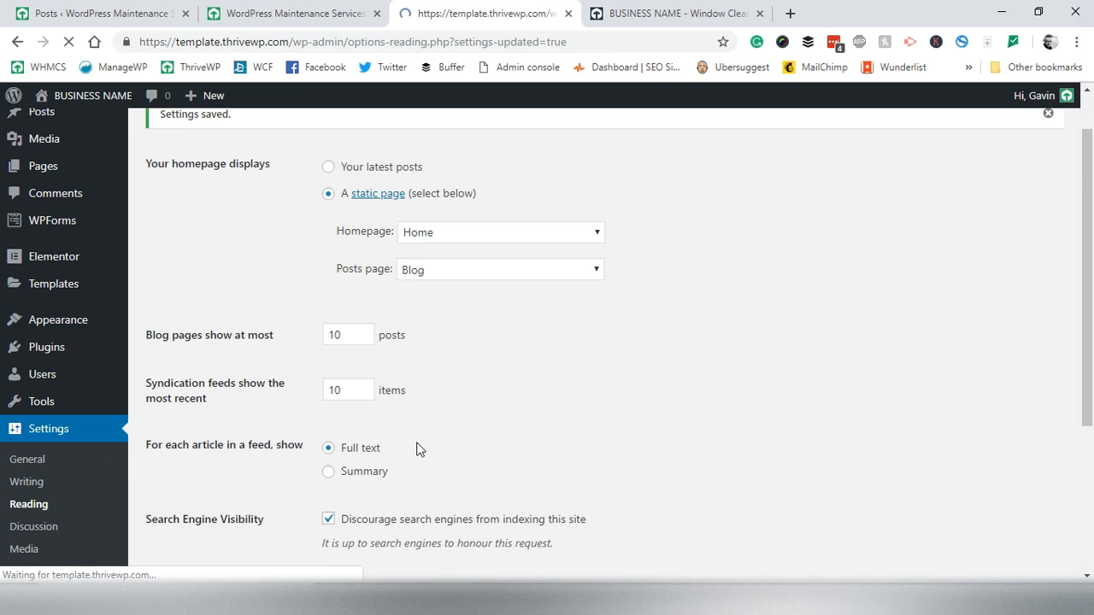
Reload the template site's homepage and check the static front page from top to bottom.
click(628, 14)
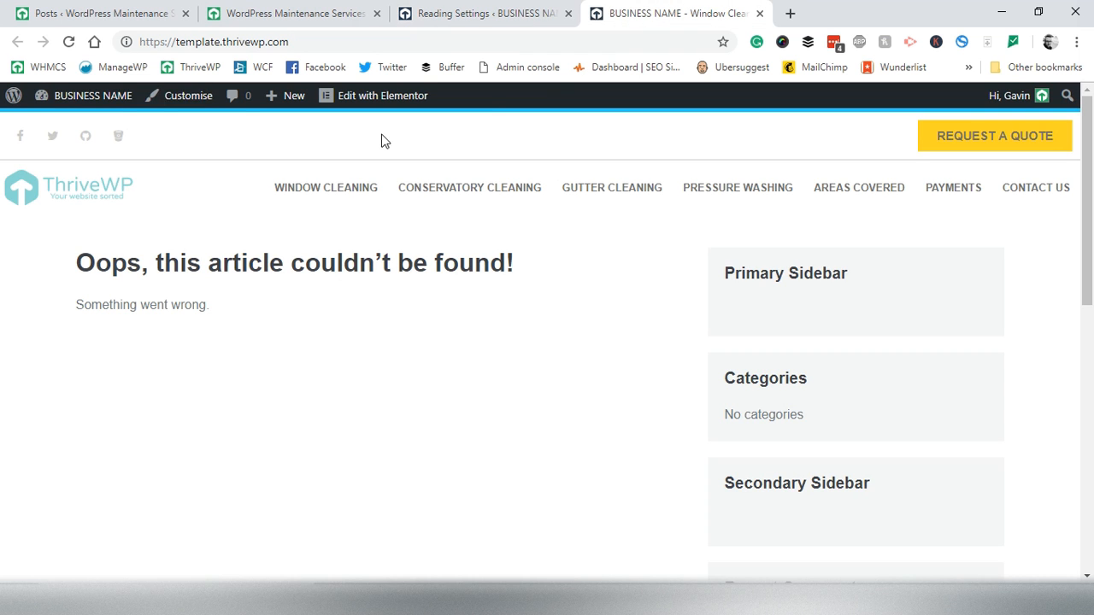
click(71, 44)
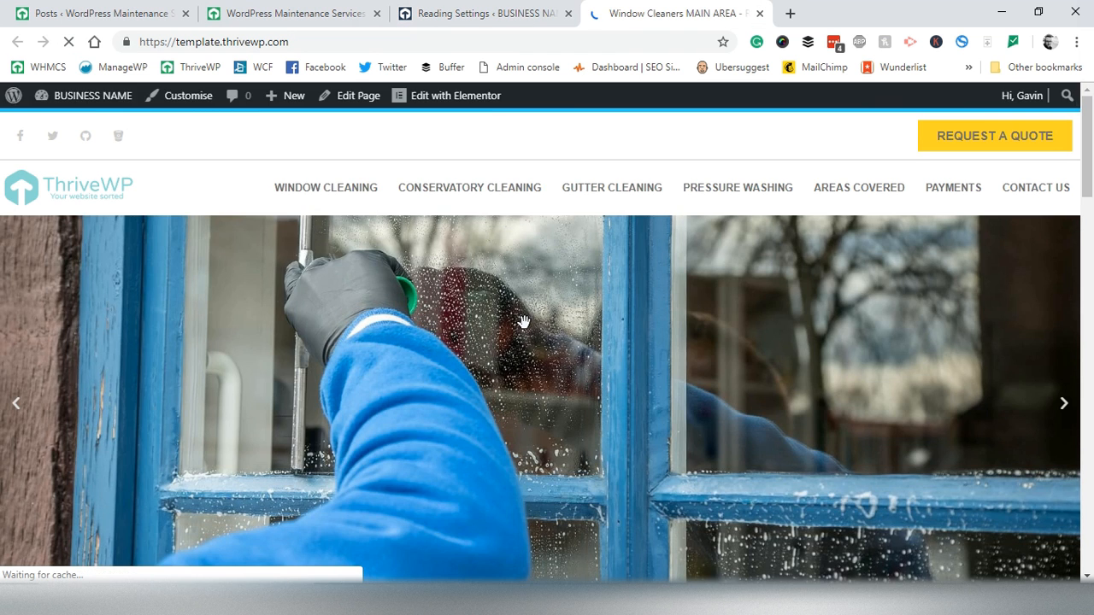
scroll(518, 320, down, 8)
scroll(522, 329, up, 8)
Open the template site's /blog page and examine how the posts page looks.
double_click(320, 44)
click(321, 45)
click(320, 44)
text(/blog)
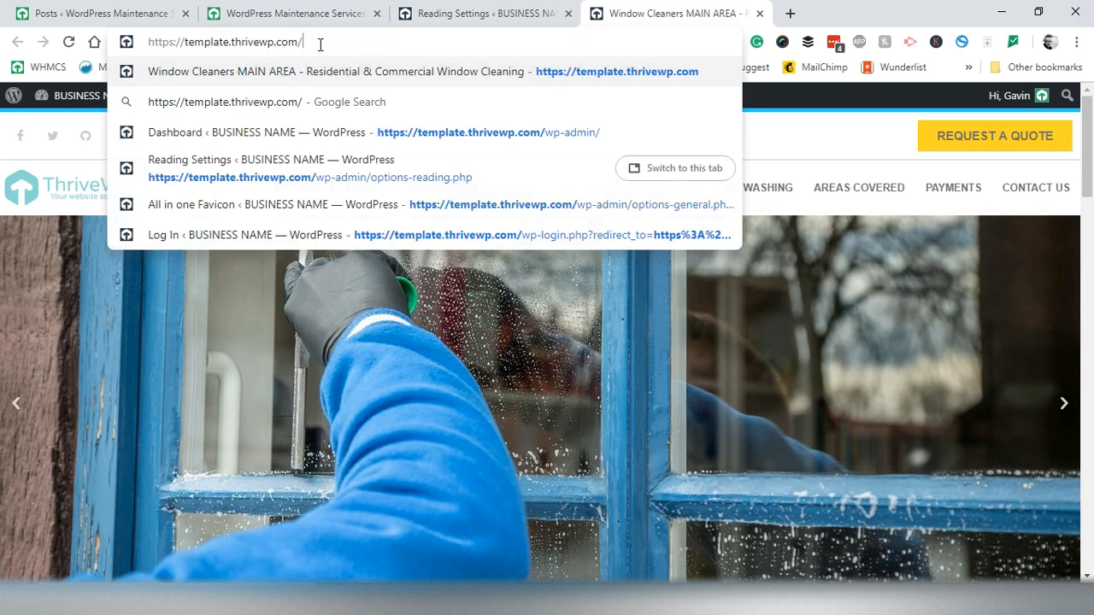
key(Return)
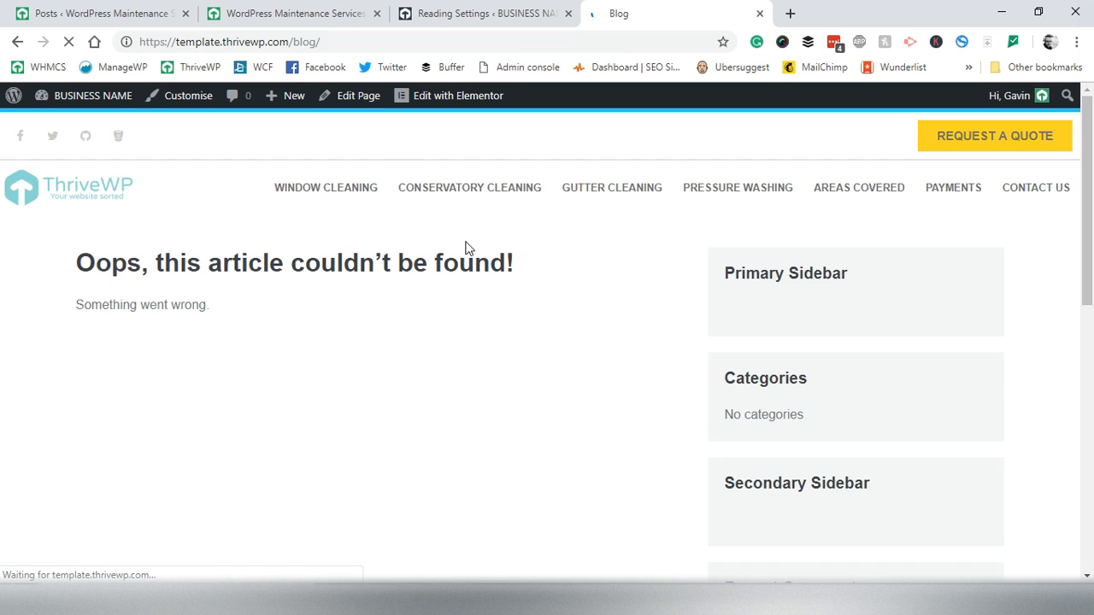
scroll(114, 307, down, 10)
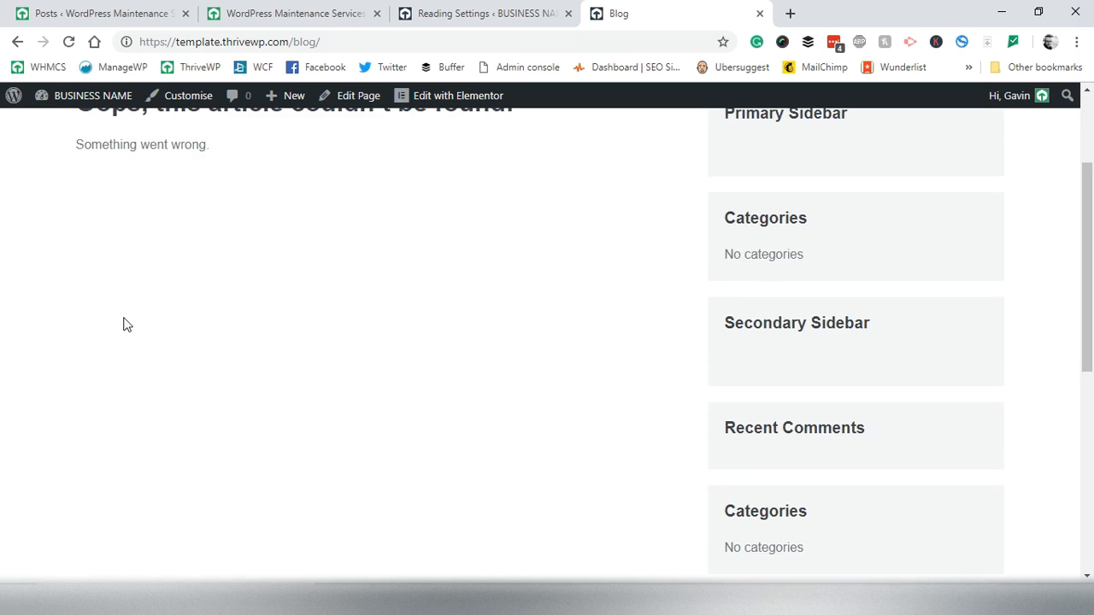
scroll(322, 377, up, 10)
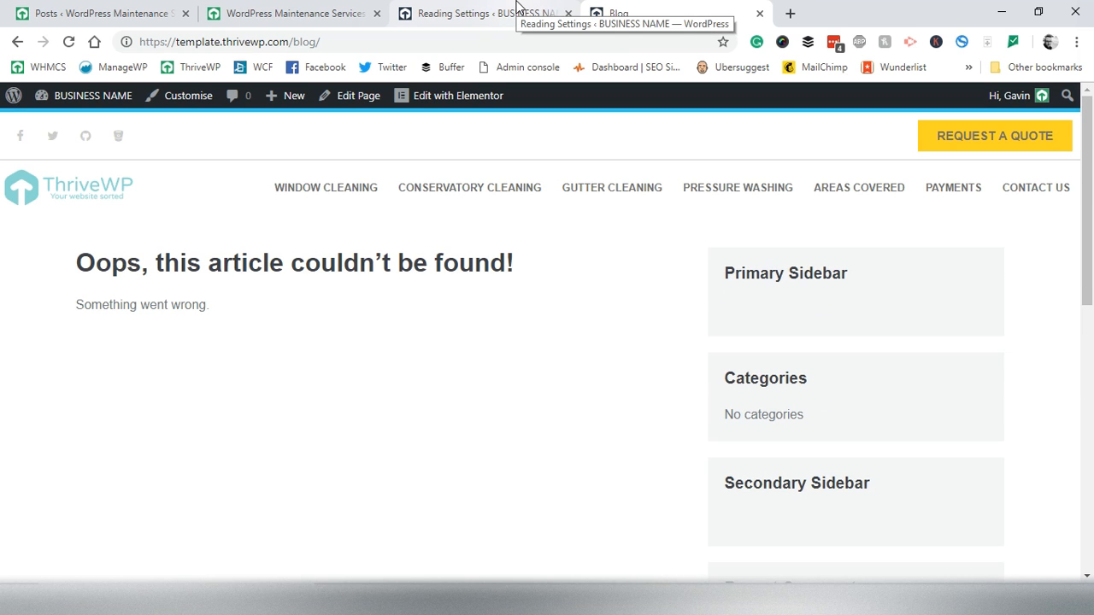
Return to the Reading settings, set the homepage to Gutter Cleaning in MAIN AREA and save the changes.
click(451, 8)
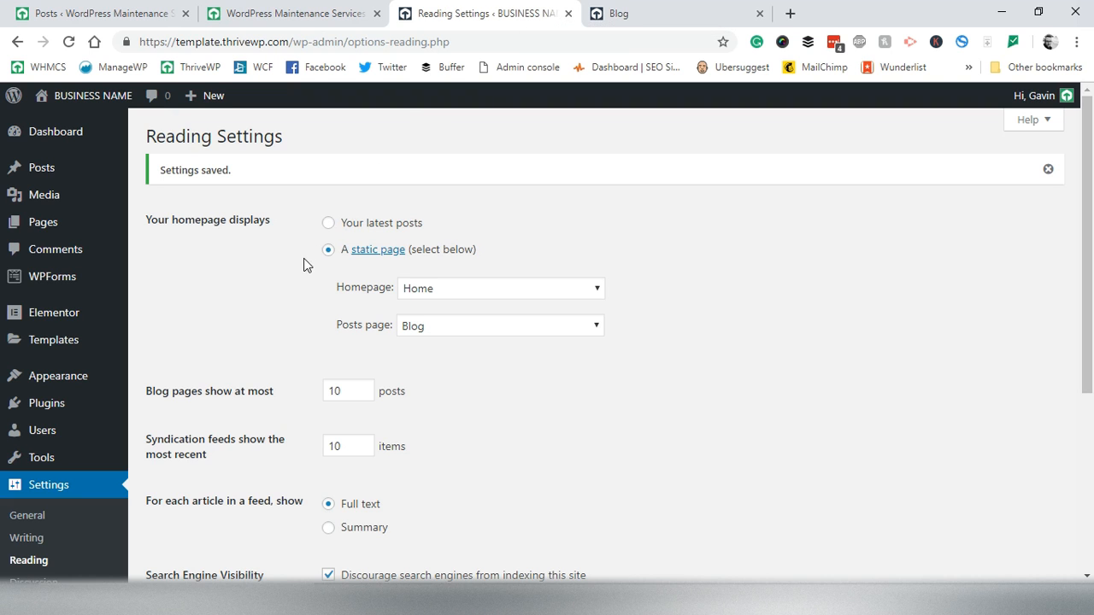
click(588, 291)
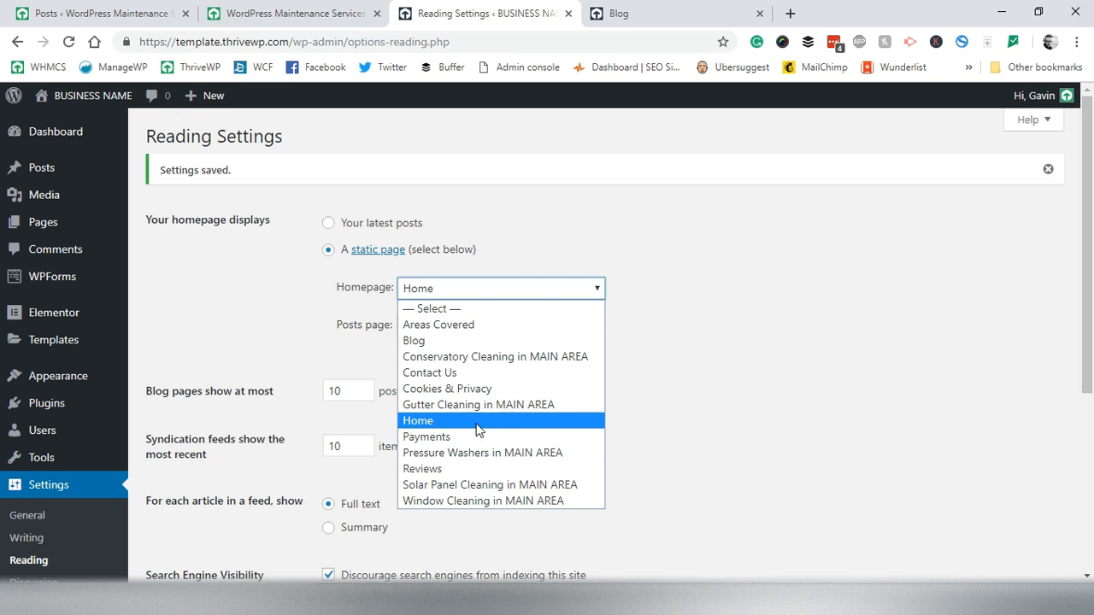
click(458, 407)
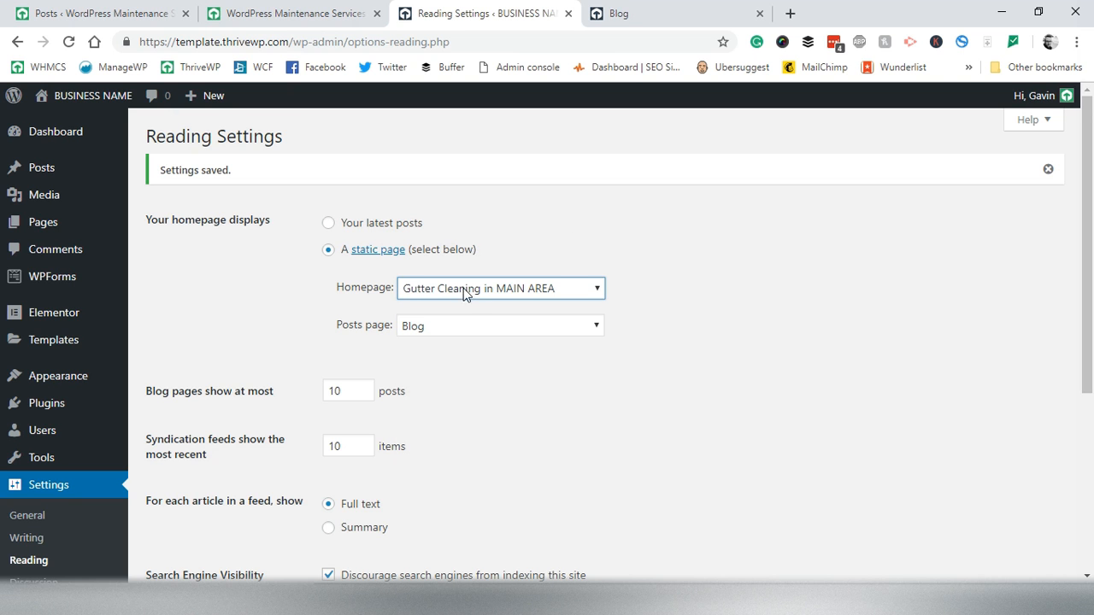
scroll(715, 371, down, 4)
click(224, 350)
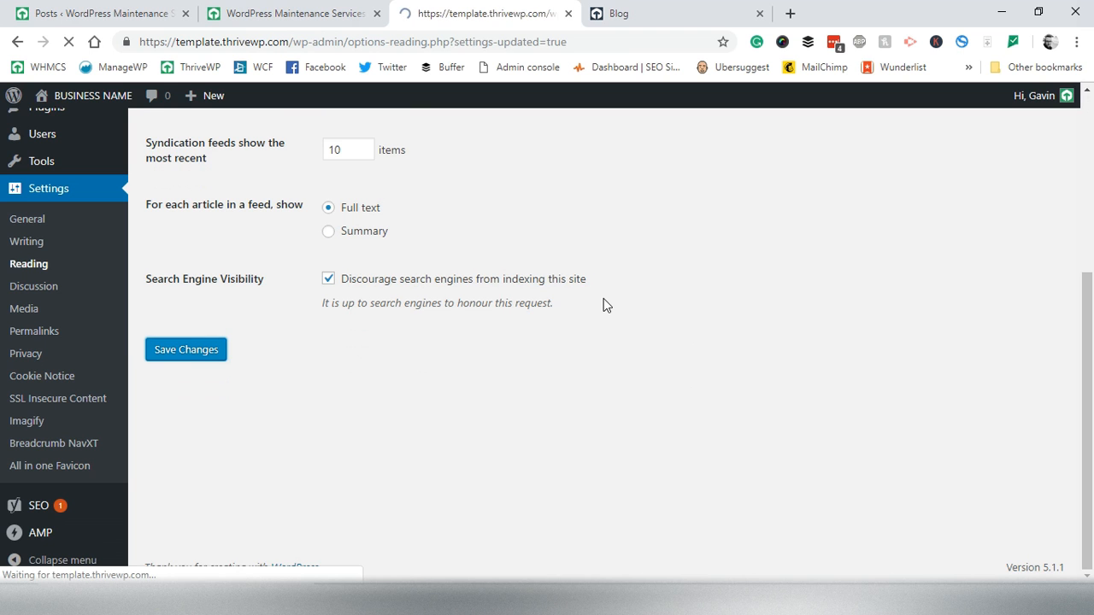
Go back to the site's browser tab and load the root address template.thrivewp.com without /blog/.
click(617, 14)
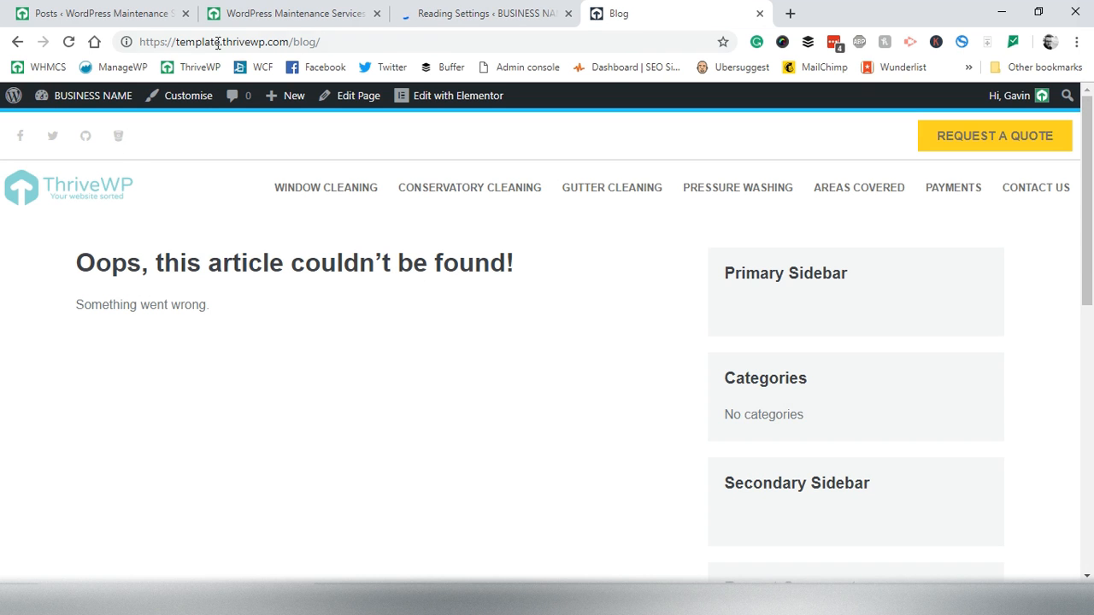
drag(291, 42, 417, 34)
key(BackSpace)
key(Return)
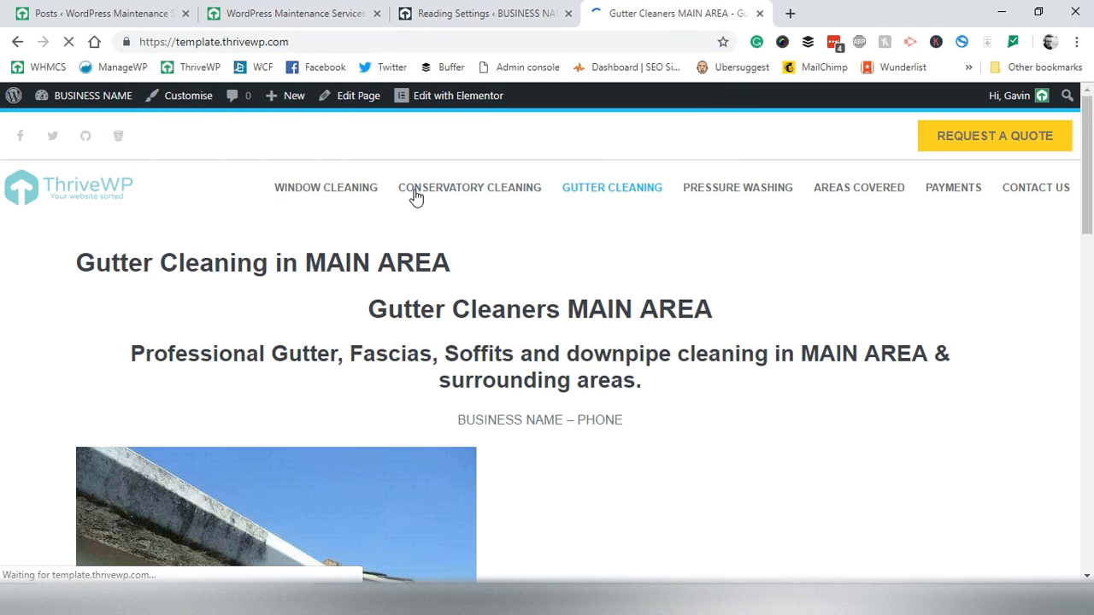
Examine the gutter cleaning front page from its headings down to the footer and back.
scroll(442, 272, down, 2)
scroll(435, 299, down, 10)
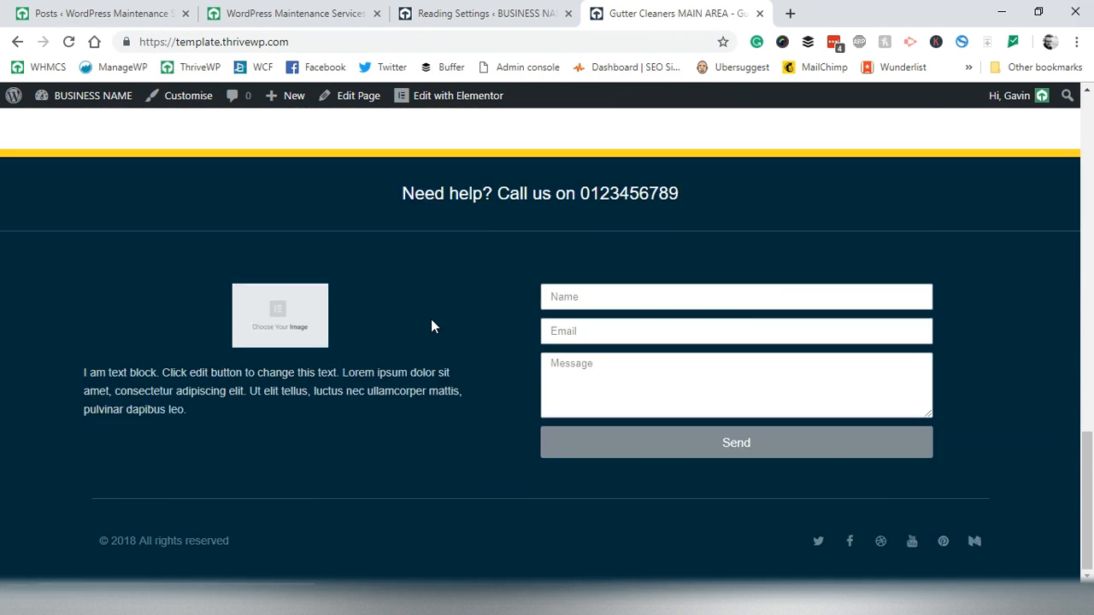
scroll(433, 318, up, 9)
scroll(427, 338, up, 4)
scroll(419, 348, down, 1)
scroll(239, 345, up, 1)
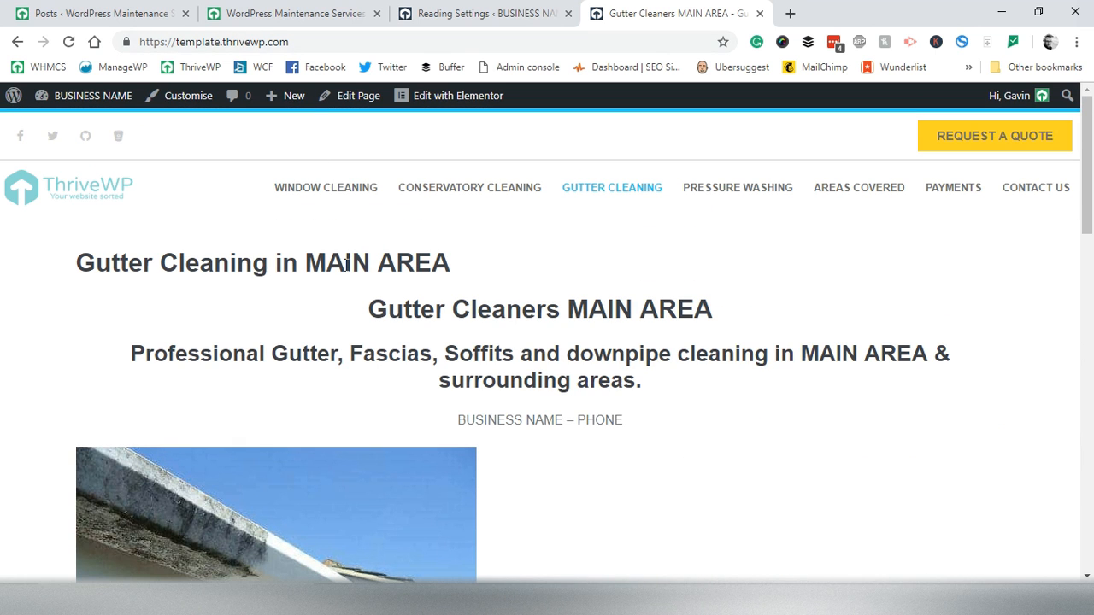
scroll(167, 355, down, 1)
drag(377, 229, 732, 340)
scroll(704, 402, down, 3)
scroll(704, 402, up, 4)
Return to the Reading settings and view the pages available as the homepage, leaving the selection as it is.
click(425, 8)
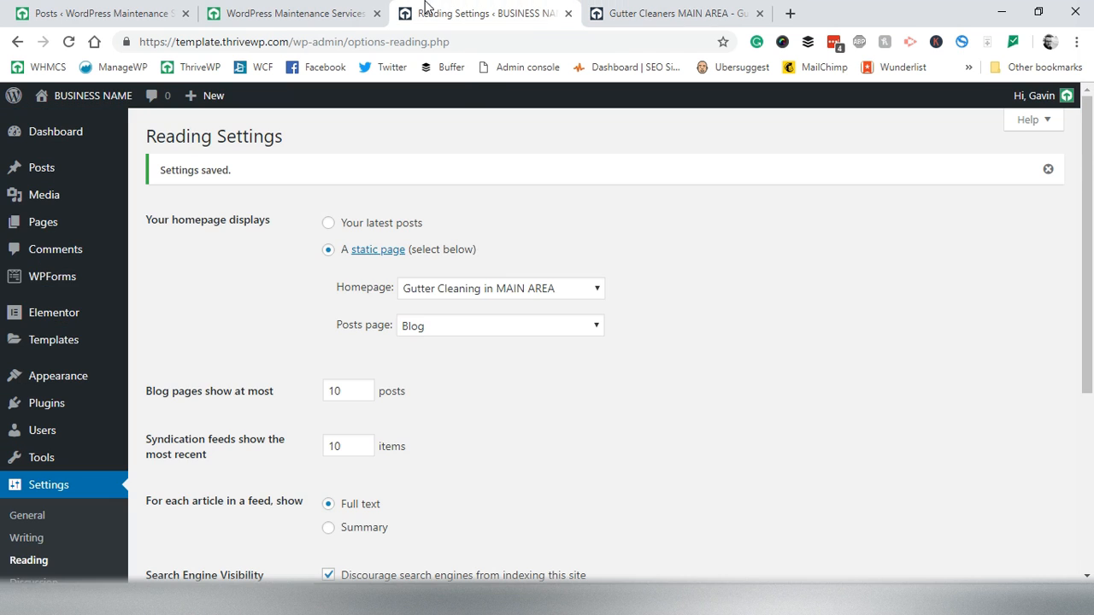
click(441, 291)
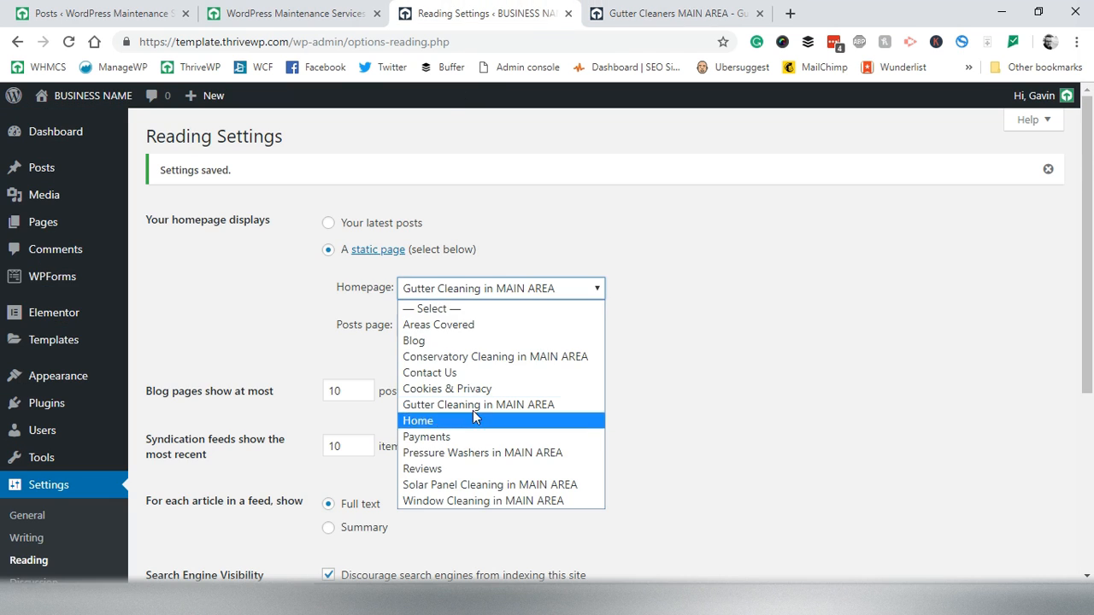
click(314, 318)
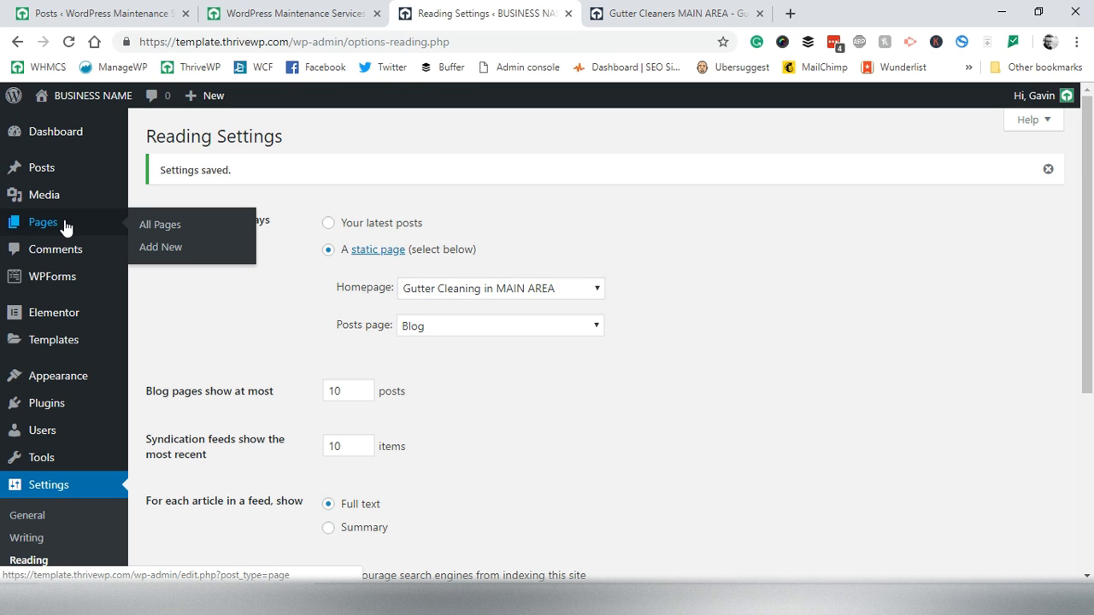
Start a new page titled "Title", dismiss the block tip, and add a paragraph reading "Content".
click(165, 256)
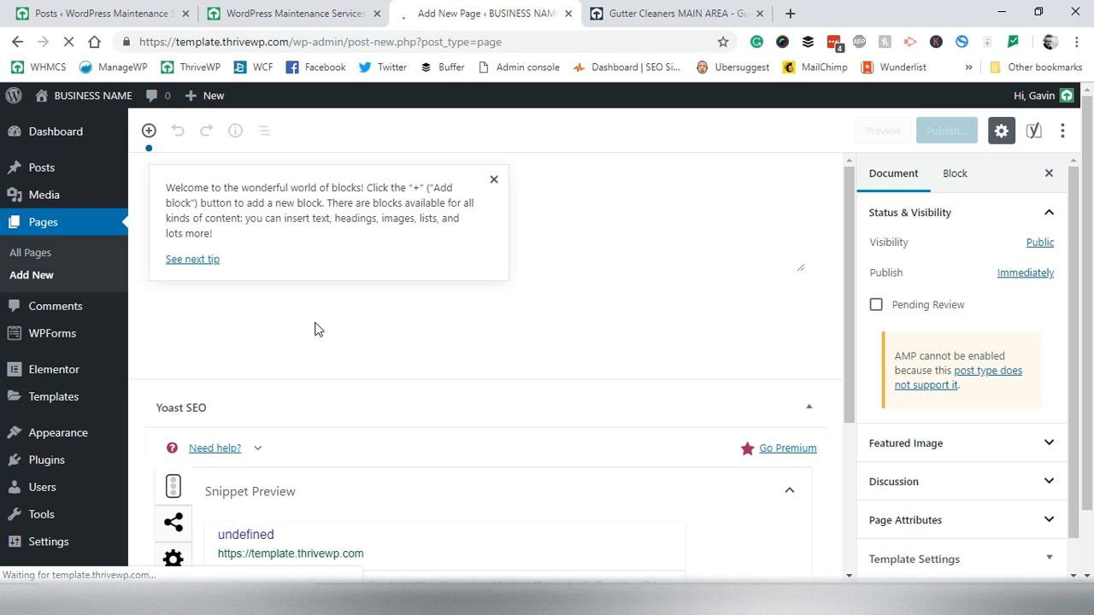
click(493, 179)
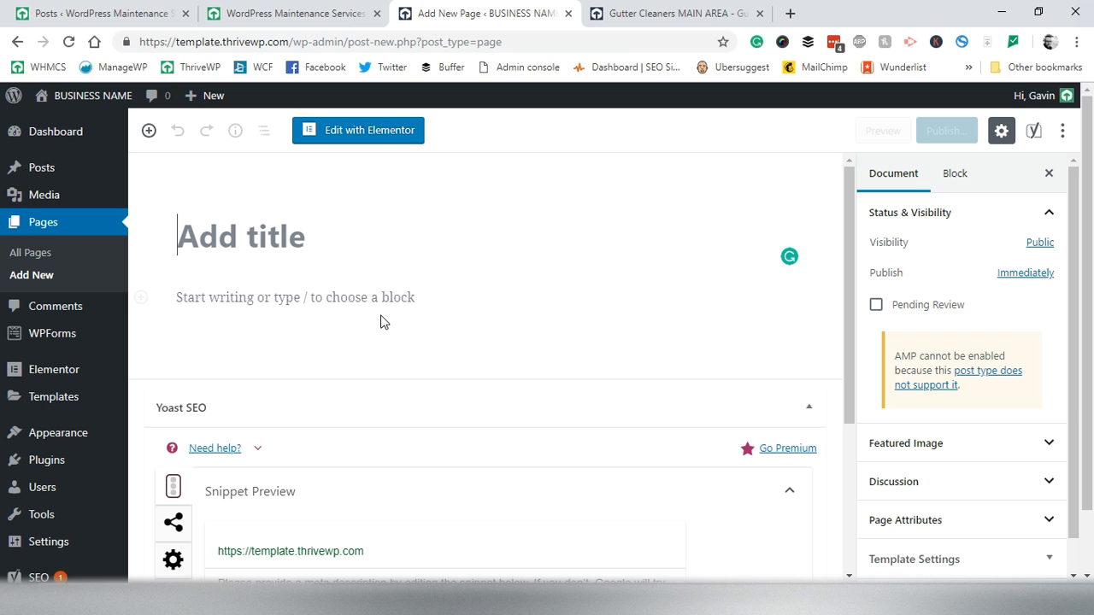
click(295, 229)
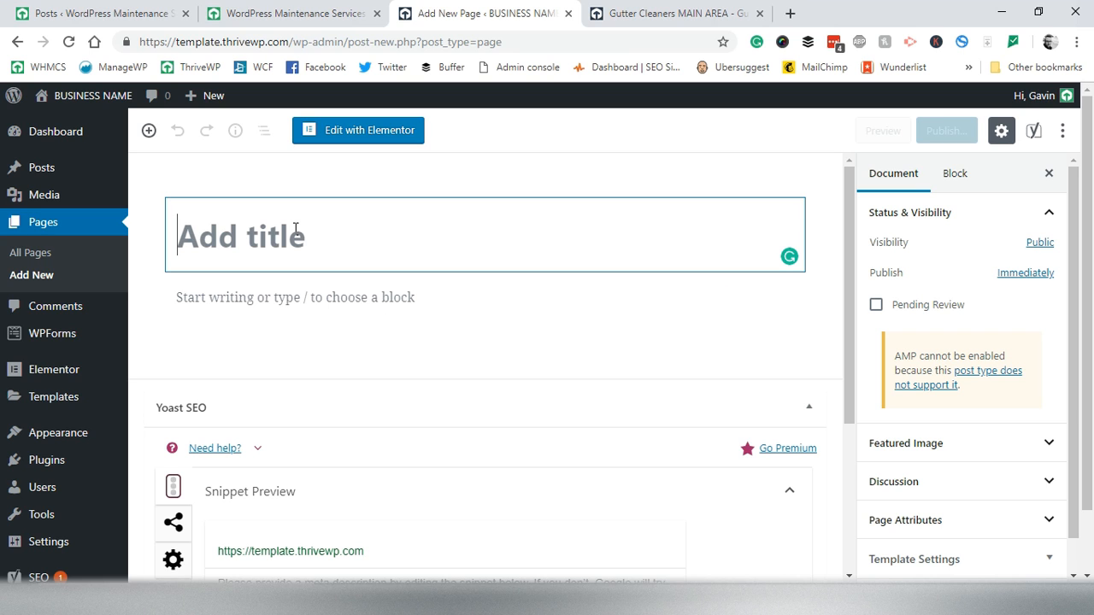
text(Title)
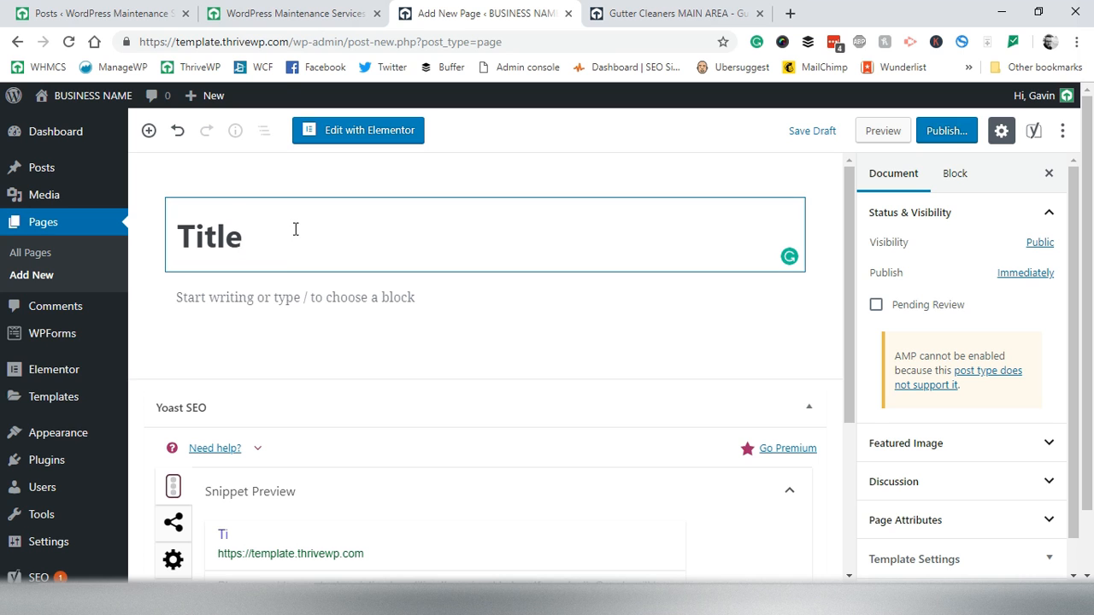
click(298, 295)
text(Cont)
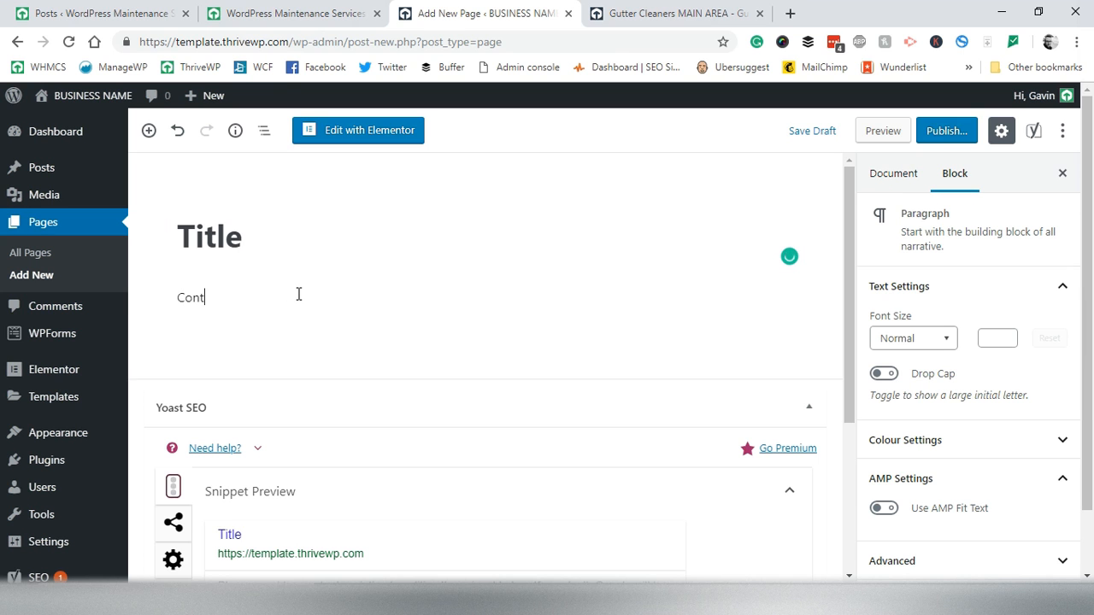
text(ent)
key(Return)
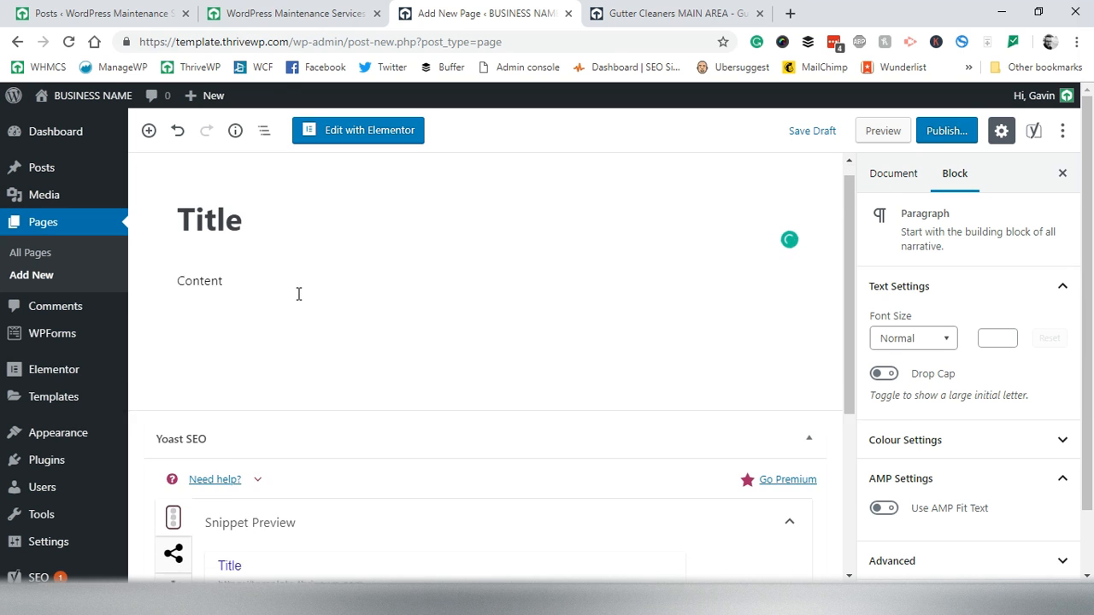
Insert an image block below the paragraph, using the rainy roof gutter photo from the media library.
scroll(257, 274, down, 1)
click(141, 267)
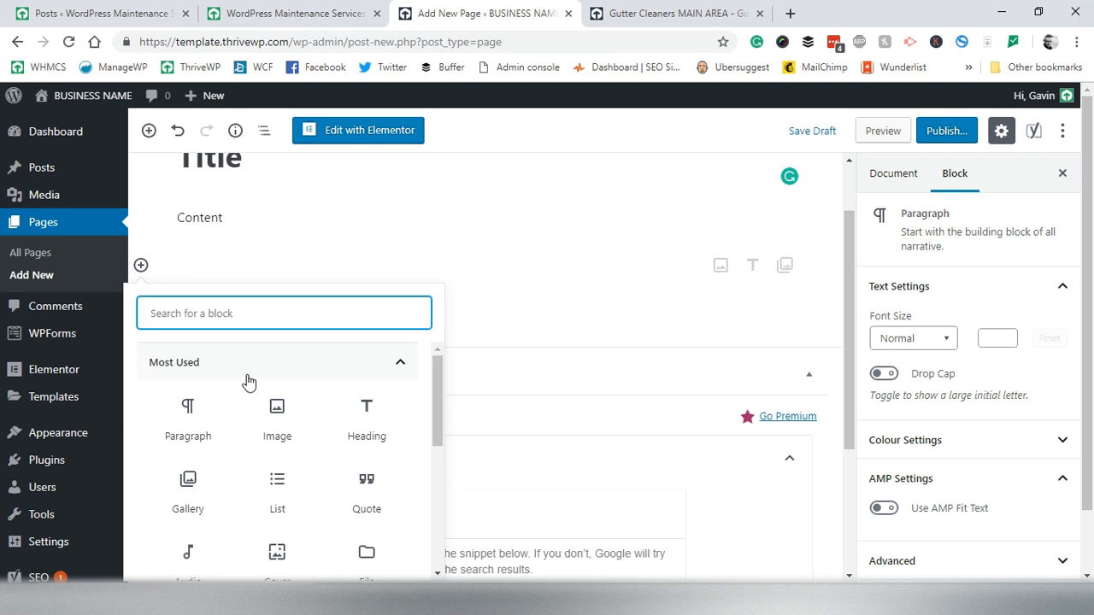
click(277, 416)
click(522, 349)
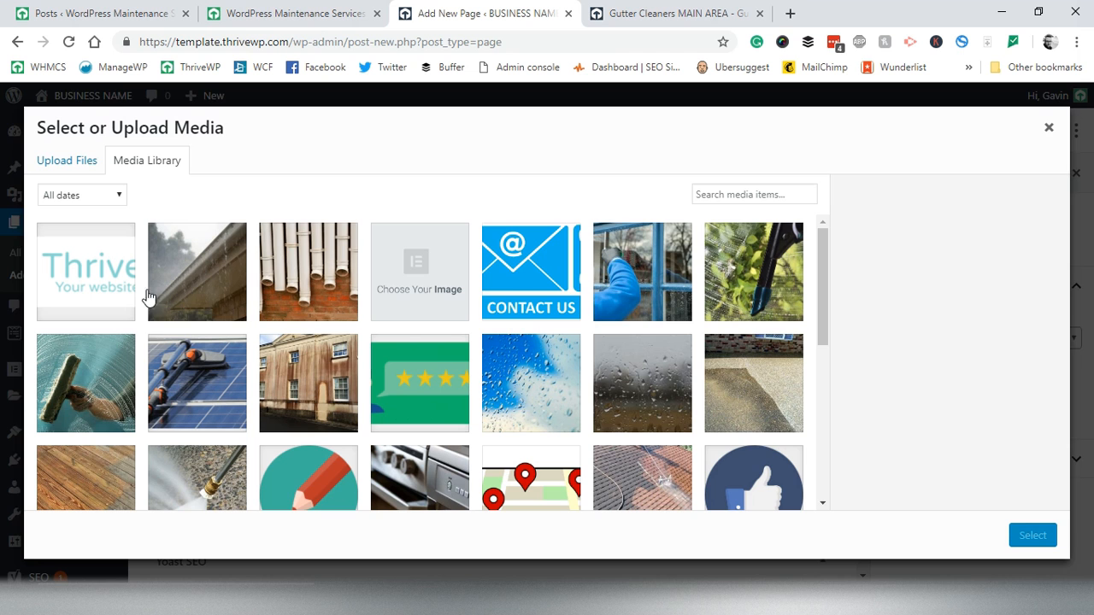
click(197, 277)
click(1022, 540)
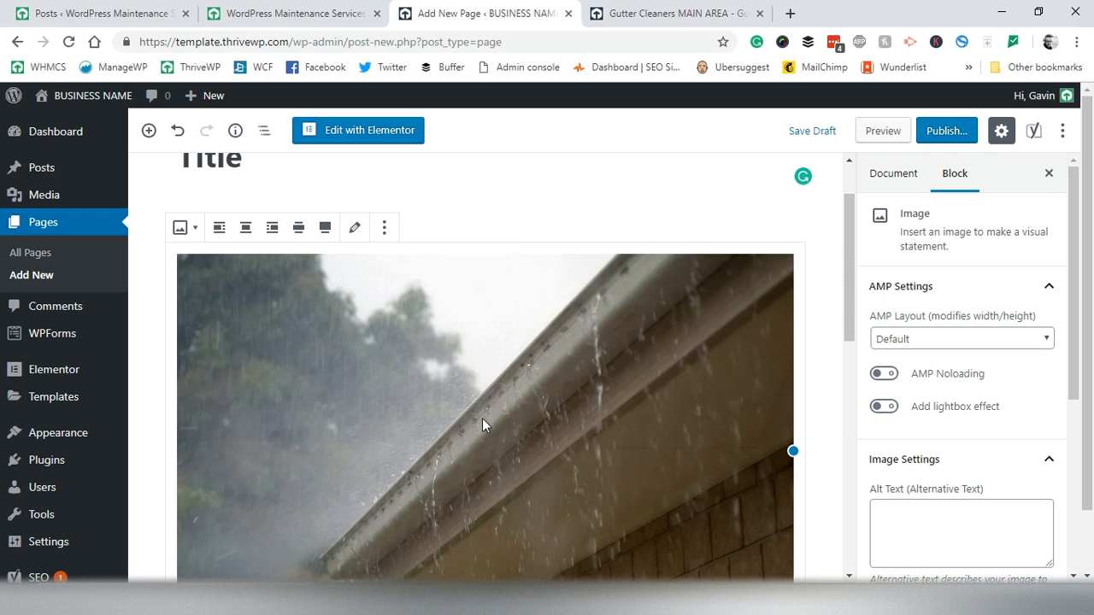
Add a heading block below the image with the text "Heading".
scroll(501, 408, down, 4)
click(462, 380)
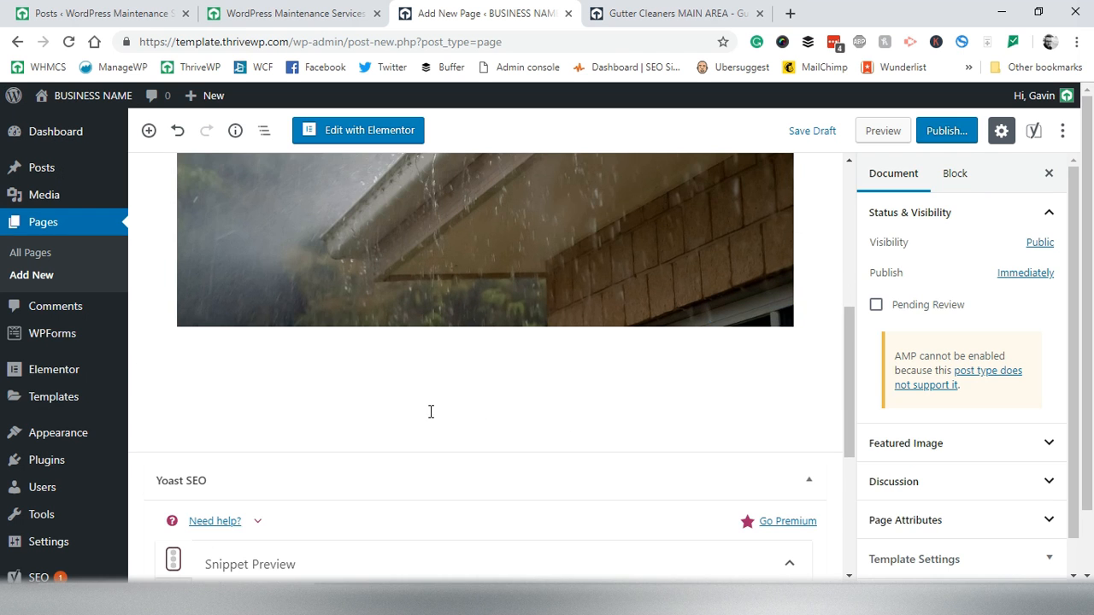
click(141, 370)
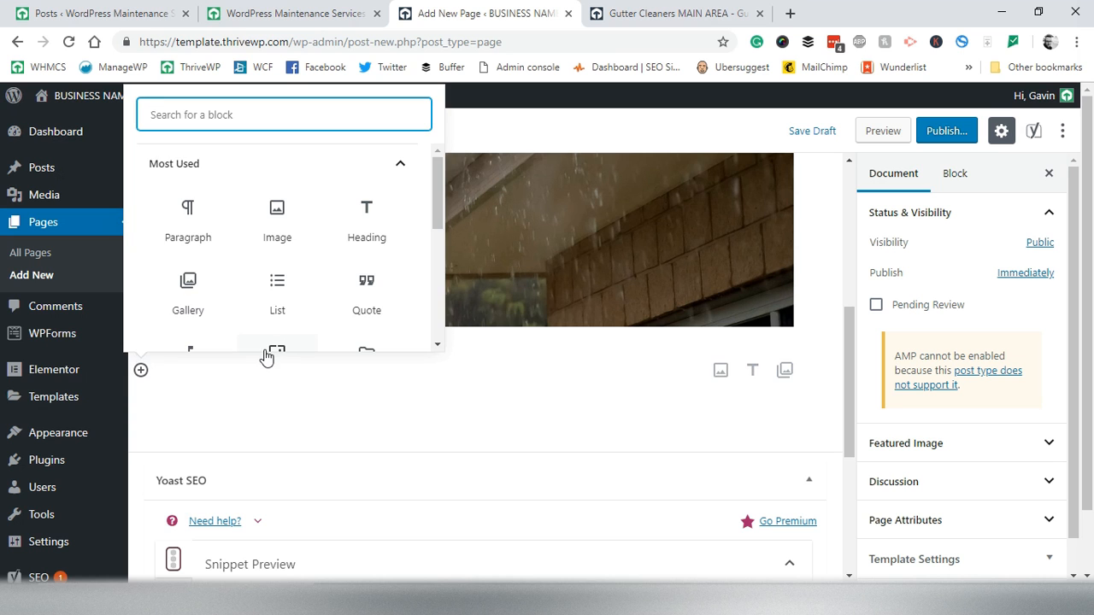
scroll(266, 312, down, 1)
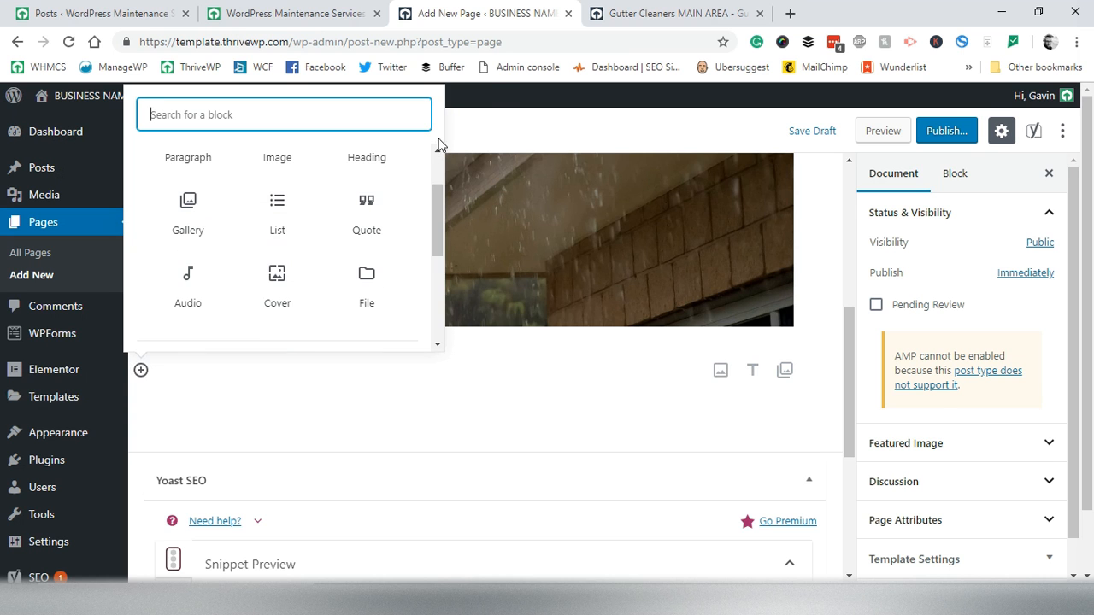
click(368, 165)
text(Heading)
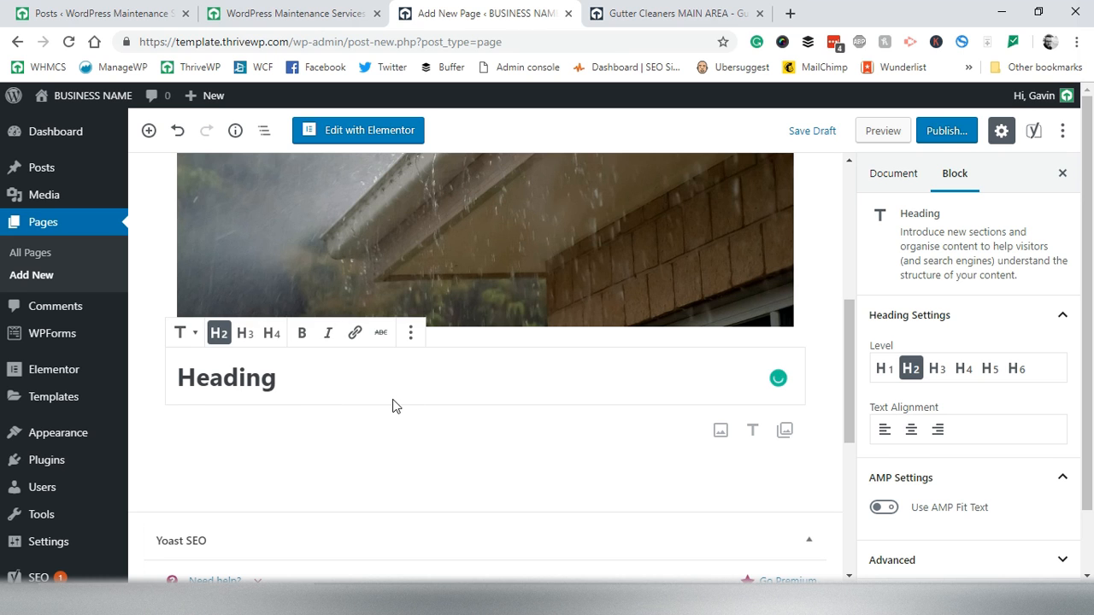
key(Return)
Add a quote block below the heading and fill it with two paragraphs of random placeholder letters, the second reading "SDGsdgSDGsdg".
click(142, 430)
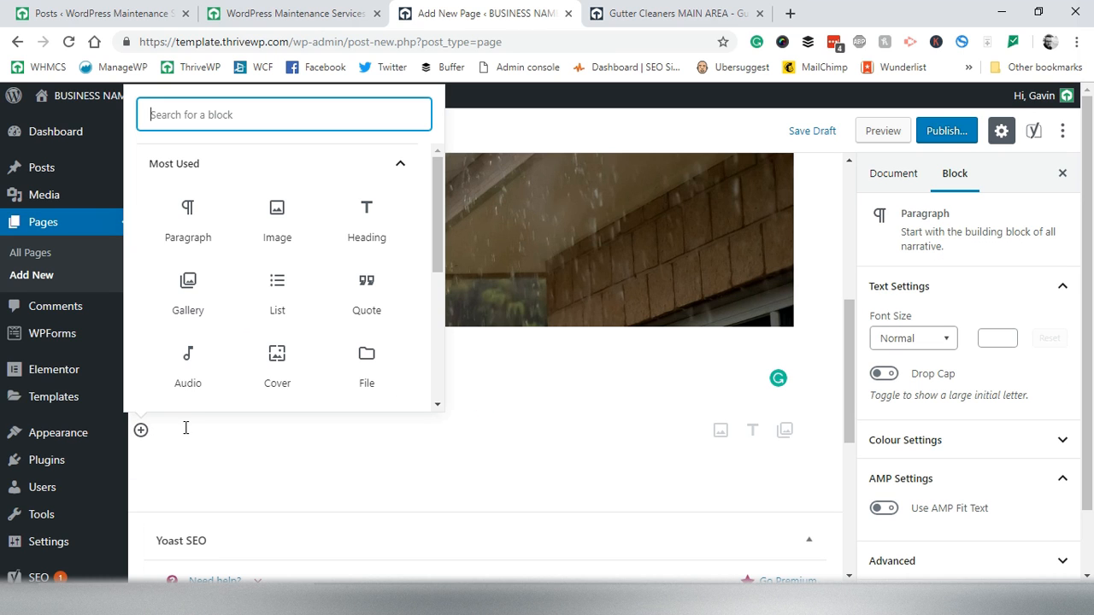
scroll(339, 288, down, 1)
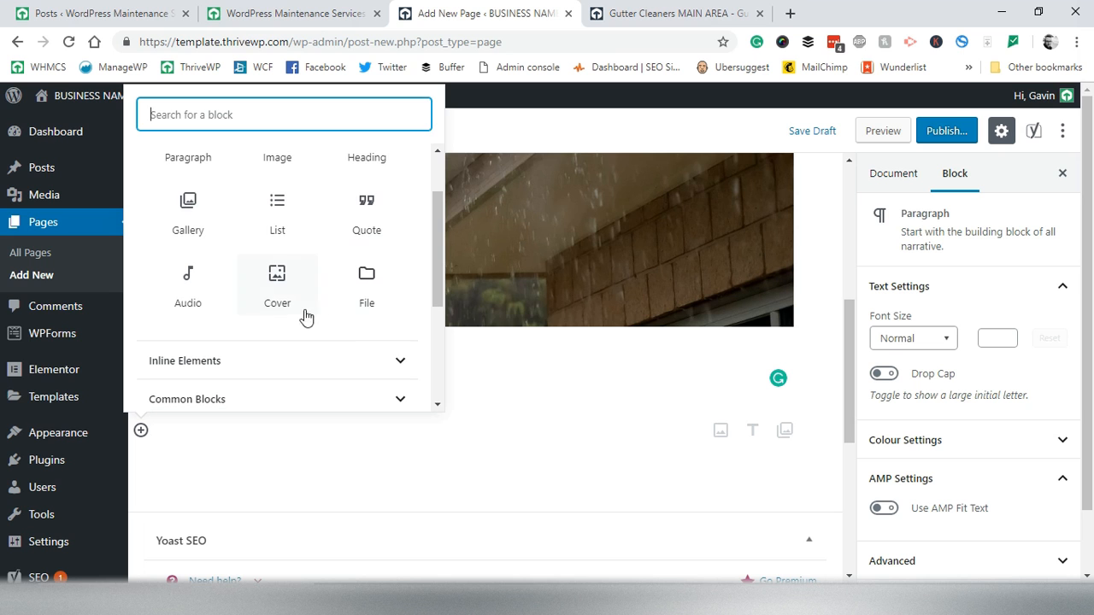
scroll(299, 335, up, 1)
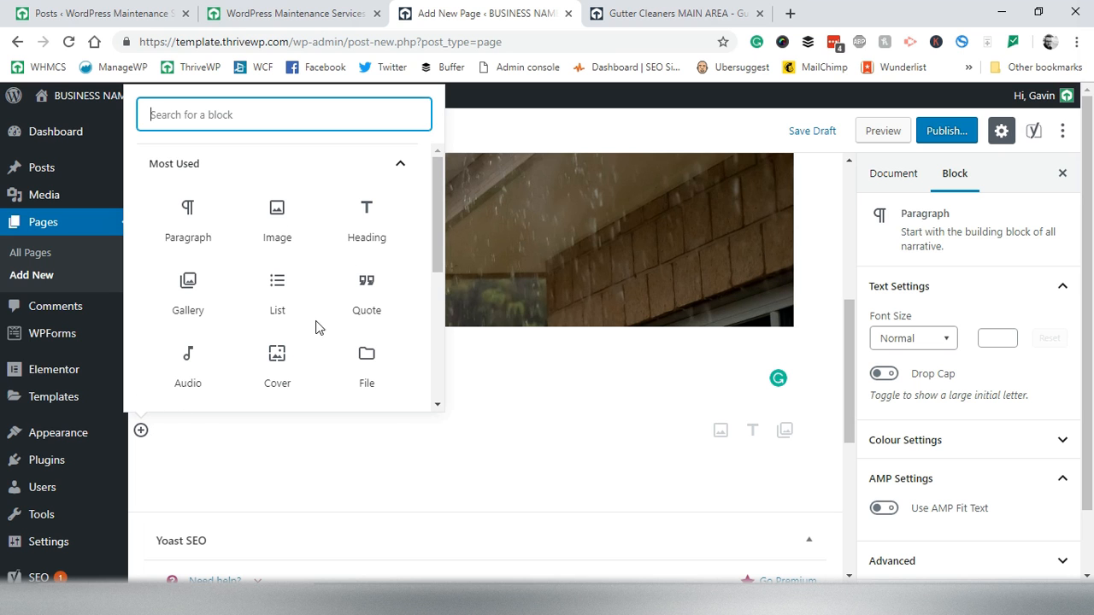
click(369, 285)
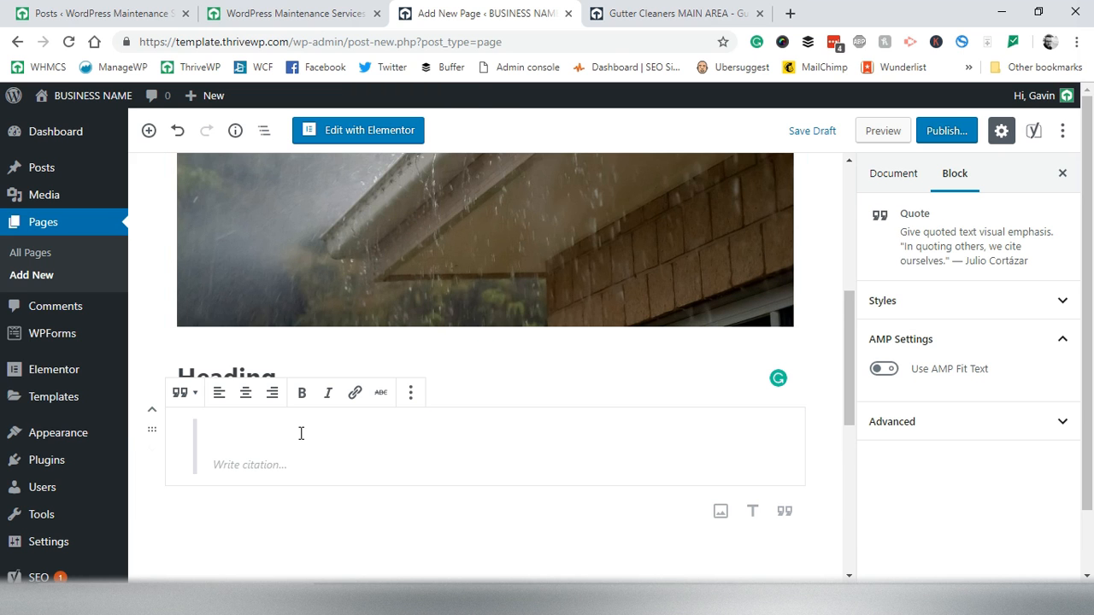
text(lkbsdlkbjSDLKFBsldkfbSLKFJB)
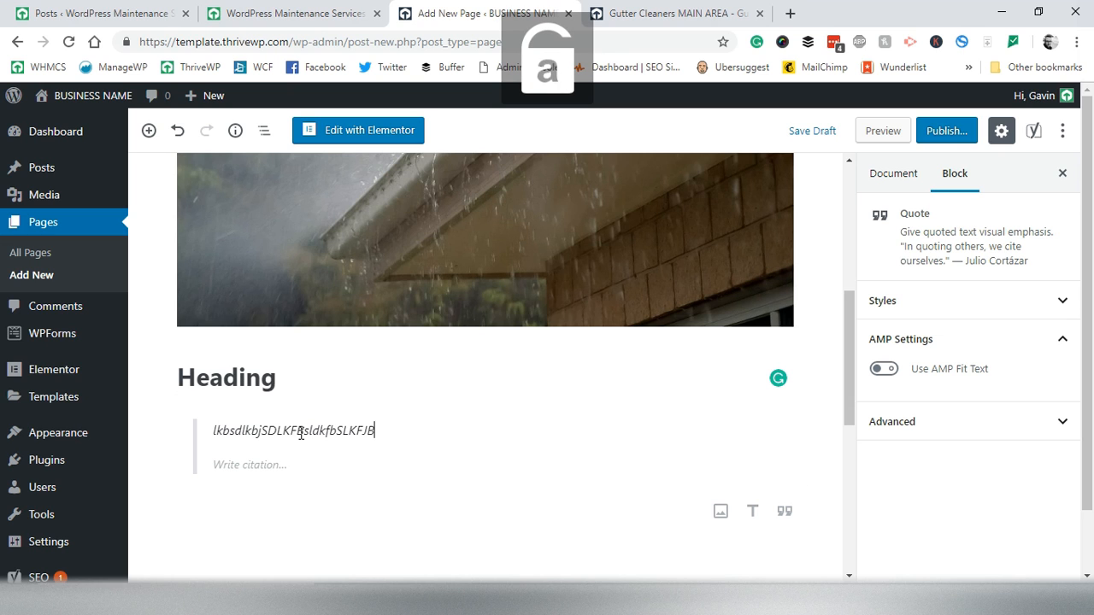
text(slkdfjbLSDKJBFlsdkgbs)
key(Caps_Lock)
text(DGsdgSD)
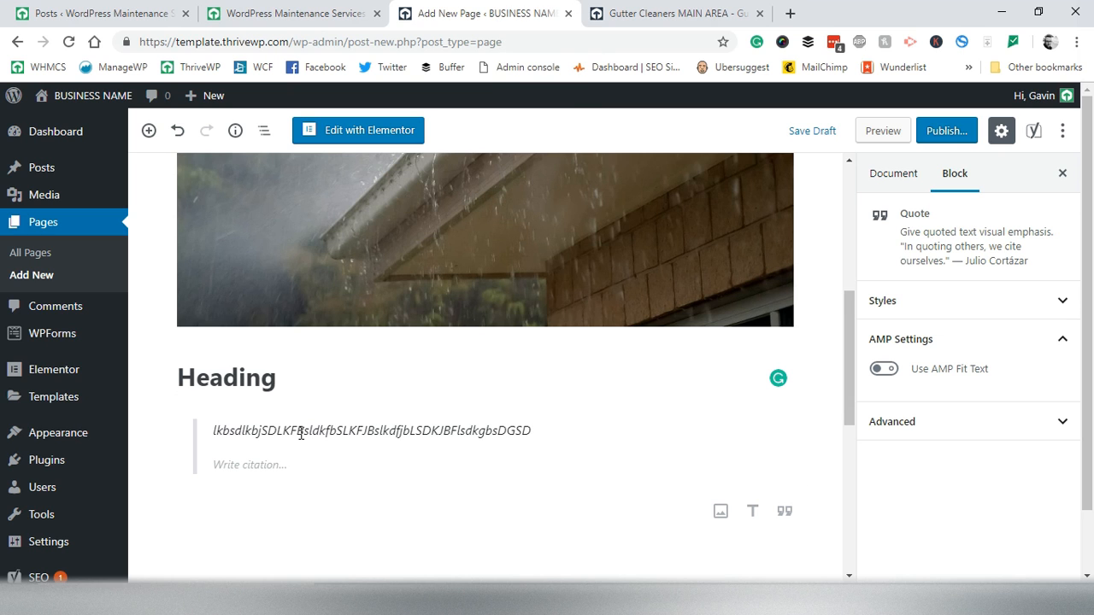
key(Return)
text(SDGsdgSDGsdg)
scroll(293, 434, down, 2)
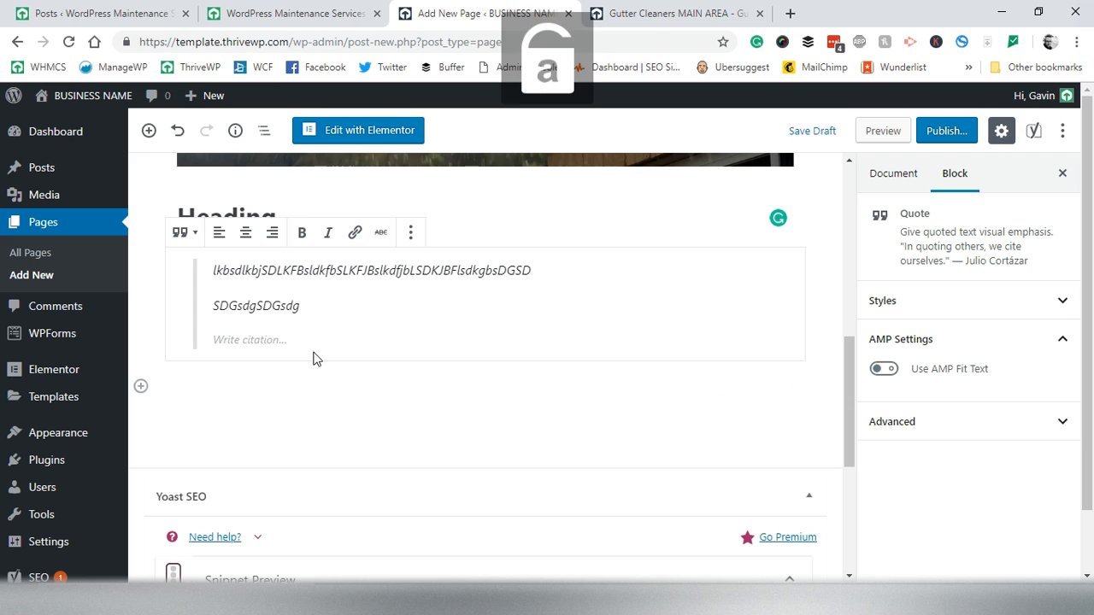
Insert a cover block below the quote, using the taditional-window-cleaning.jpg photo from the media library.
click(141, 386)
scroll(297, 294, down, 2)
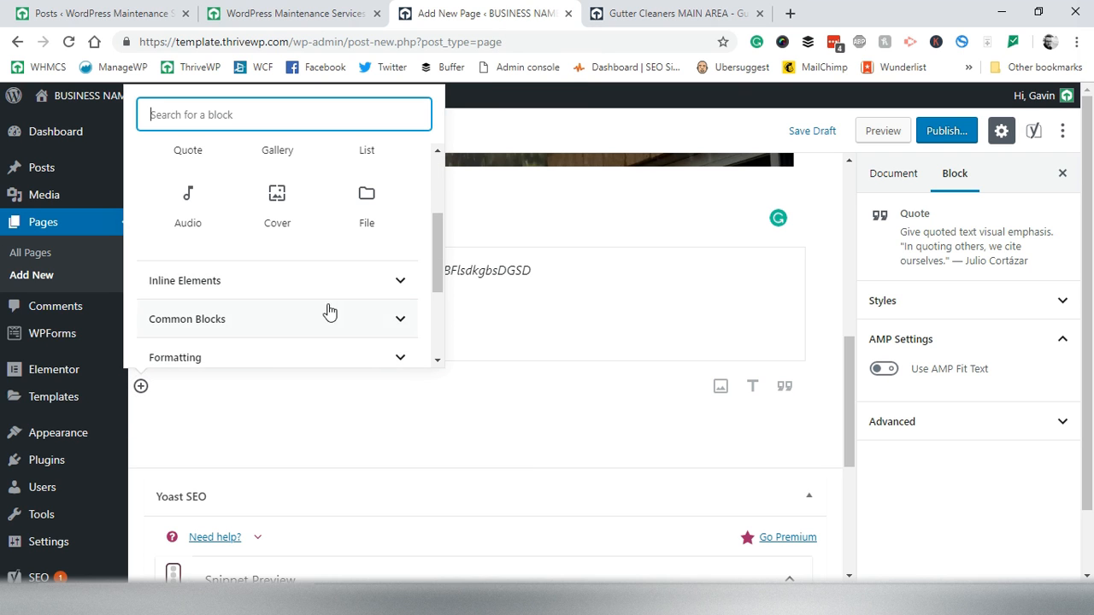
click(293, 218)
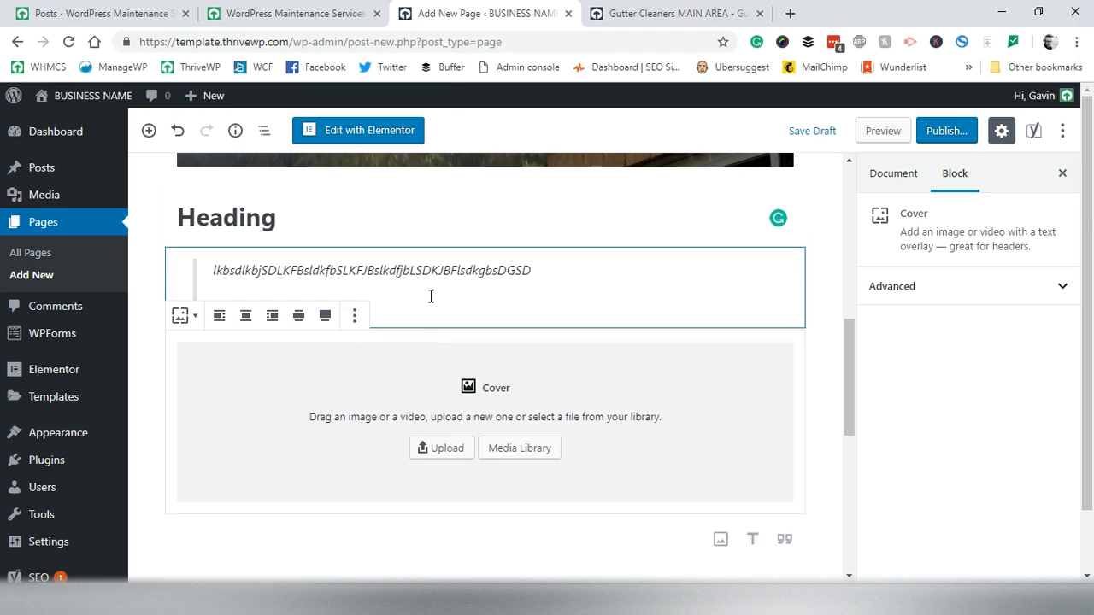
scroll(428, 358, up, 6)
scroll(411, 445, down, 6)
scroll(359, 332, up, 2)
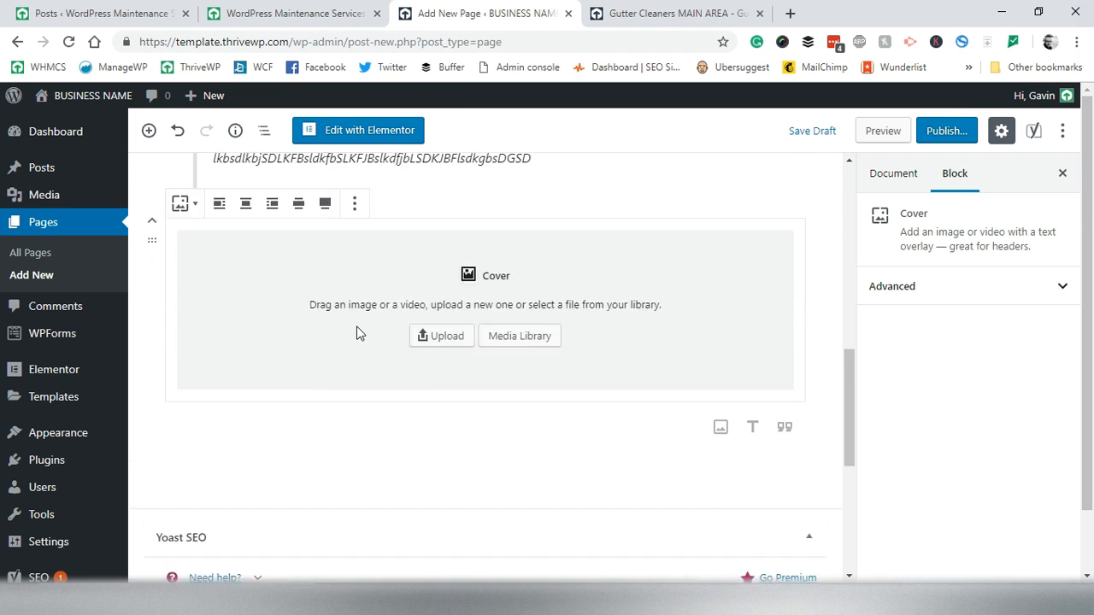
click(557, 450)
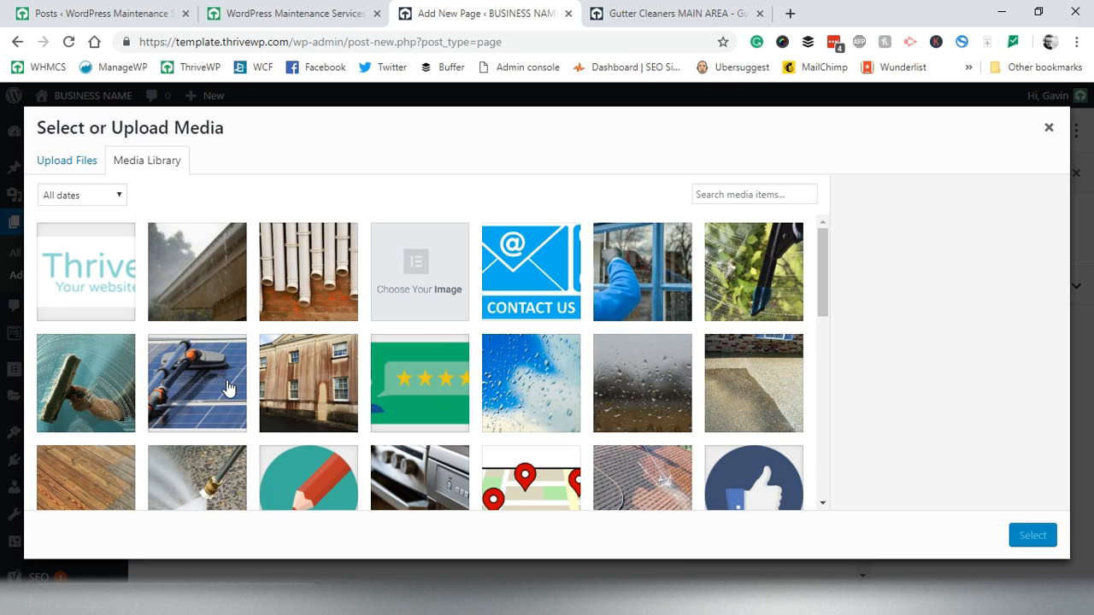
click(669, 280)
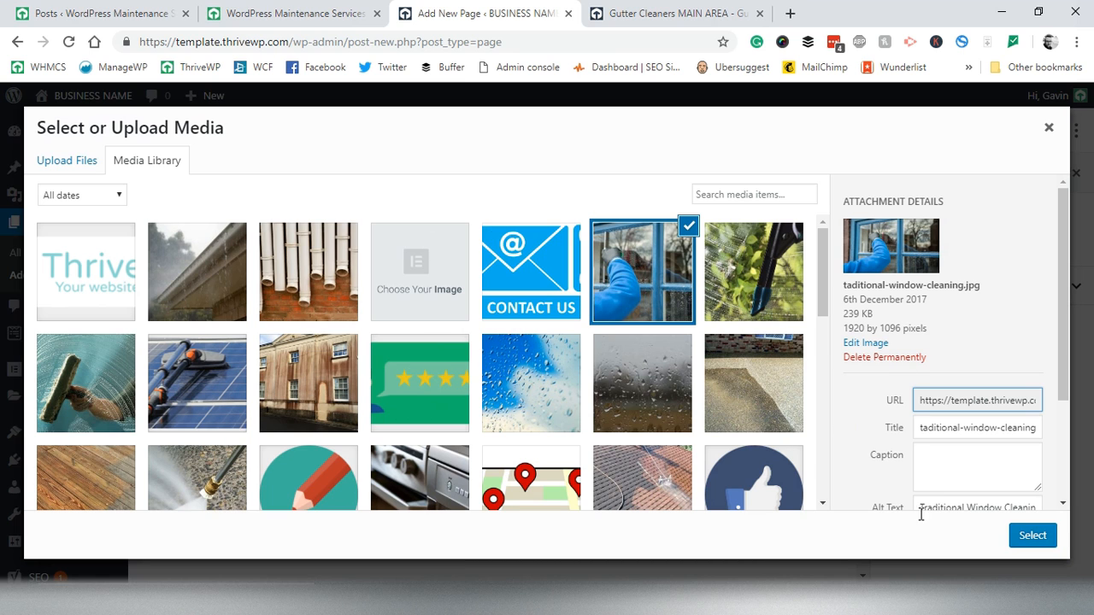
click(1025, 536)
scroll(427, 367, down, 1)
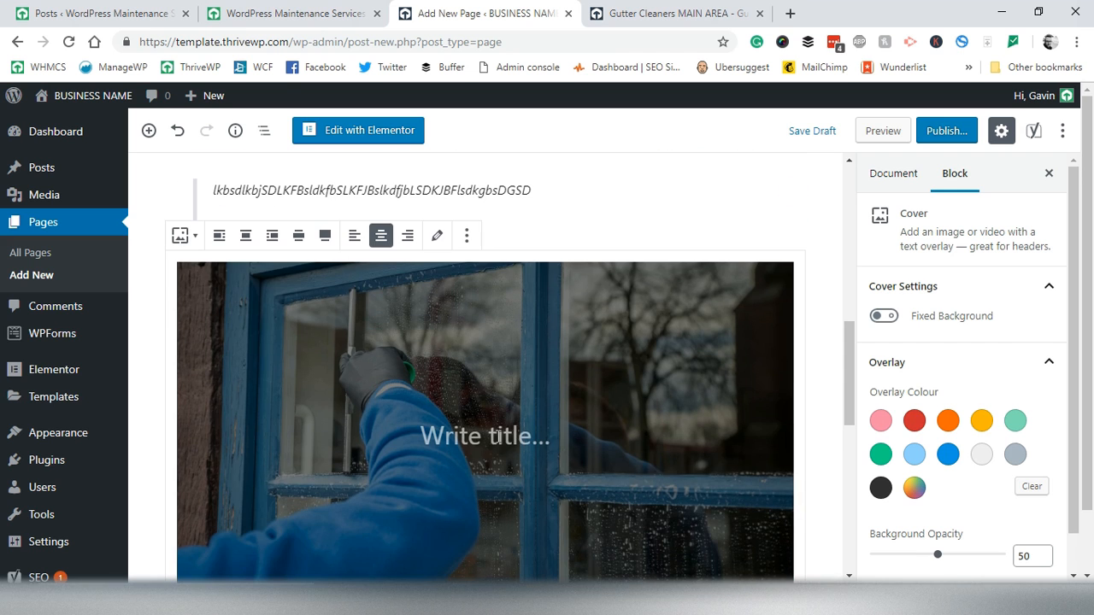
Add the title "Cover Image" over the window cleaning cover photo.
click(494, 436)
text(Cover)
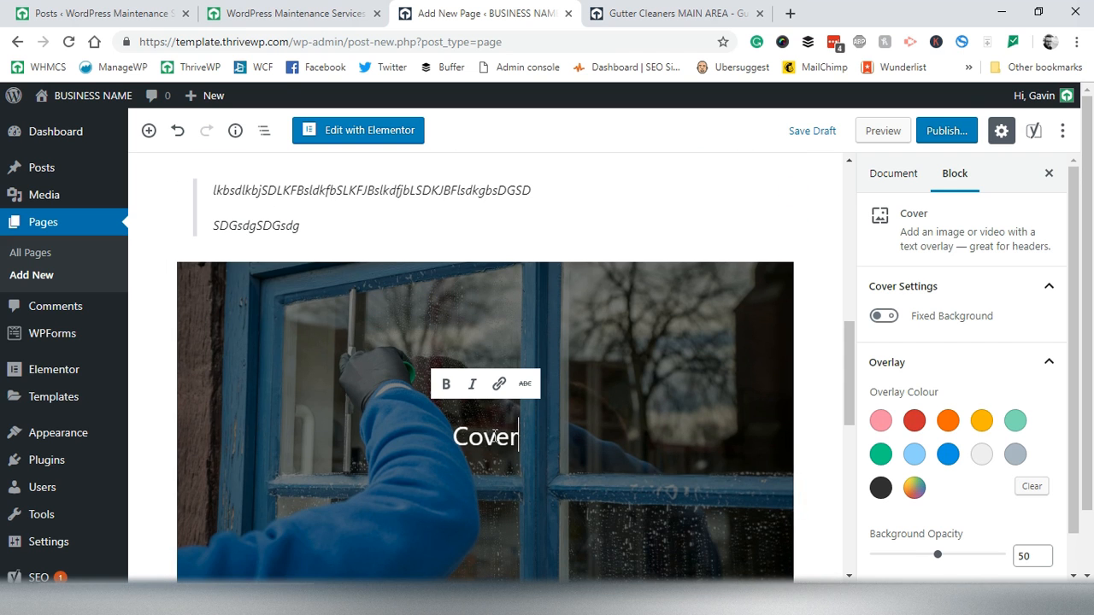
text( Image)
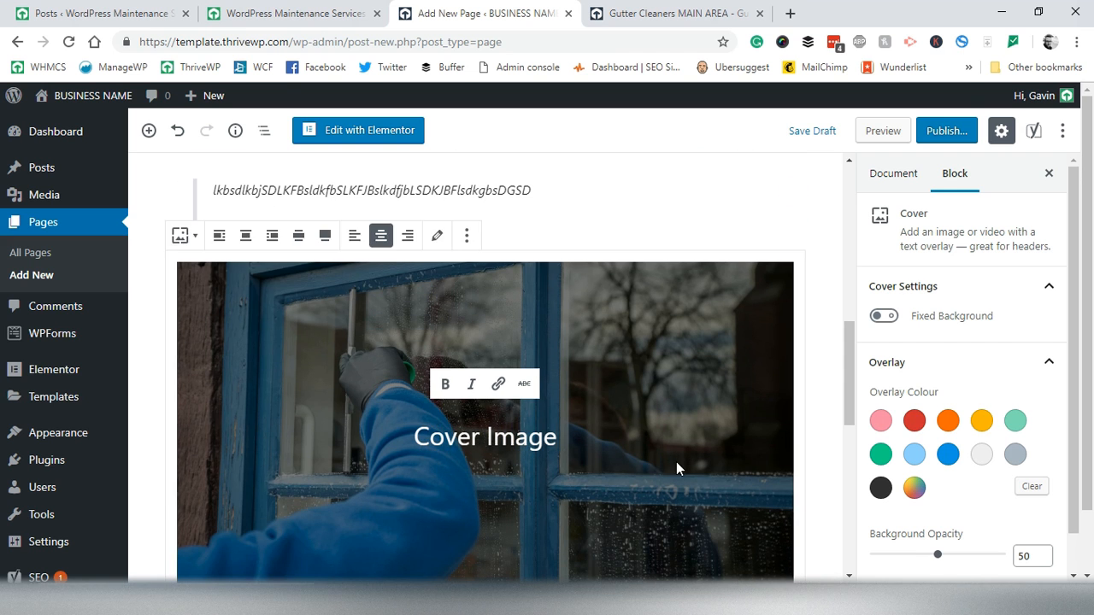
Try pink, red, blue and grey overlay colours on the cover image, clear the overlay, and settle on the near-black colour.
scroll(884, 427, down, 1)
click(881, 380)
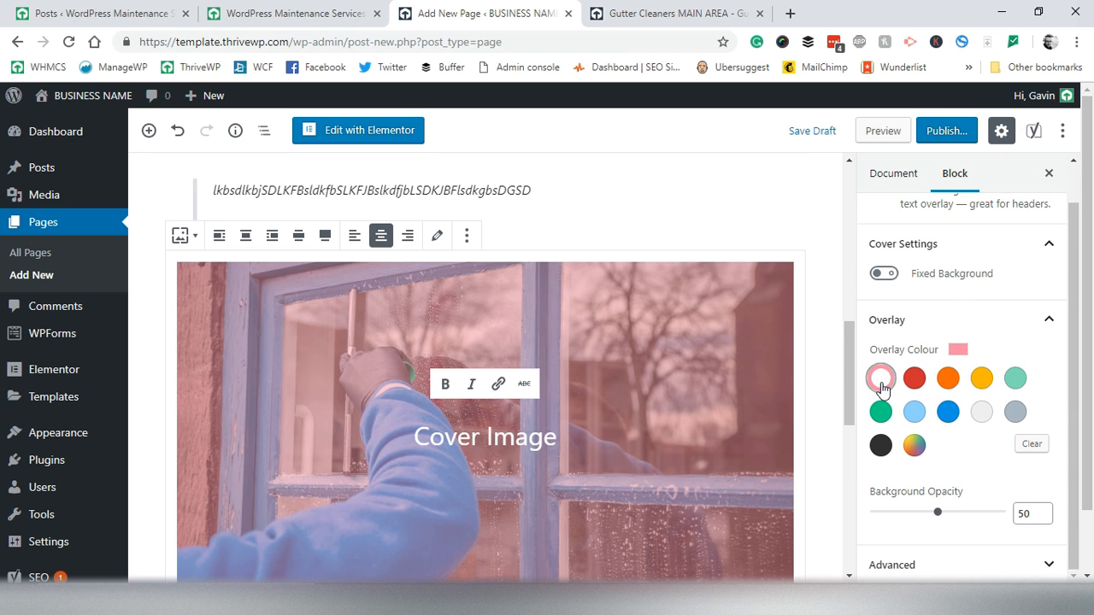
click(914, 378)
click(914, 412)
click(949, 414)
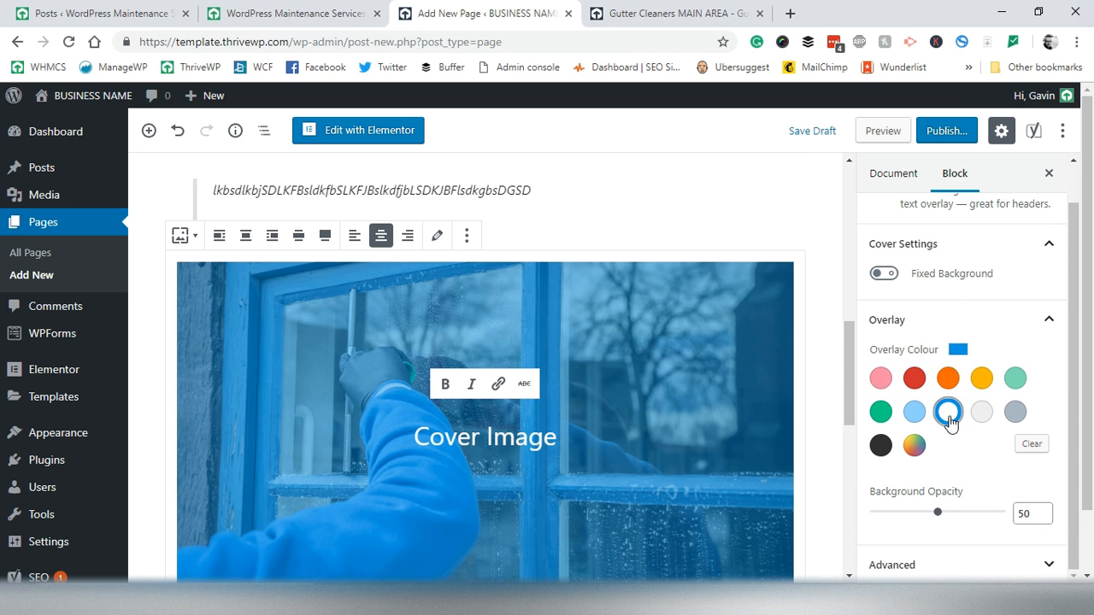
click(1015, 412)
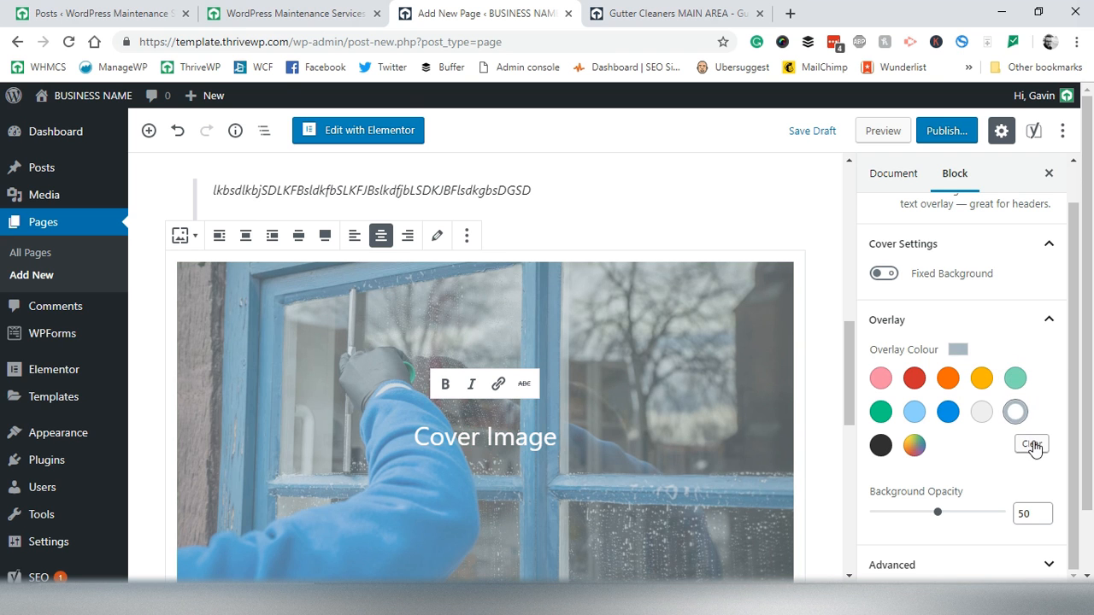
click(1032, 445)
scroll(704, 413, down, 1)
click(880, 445)
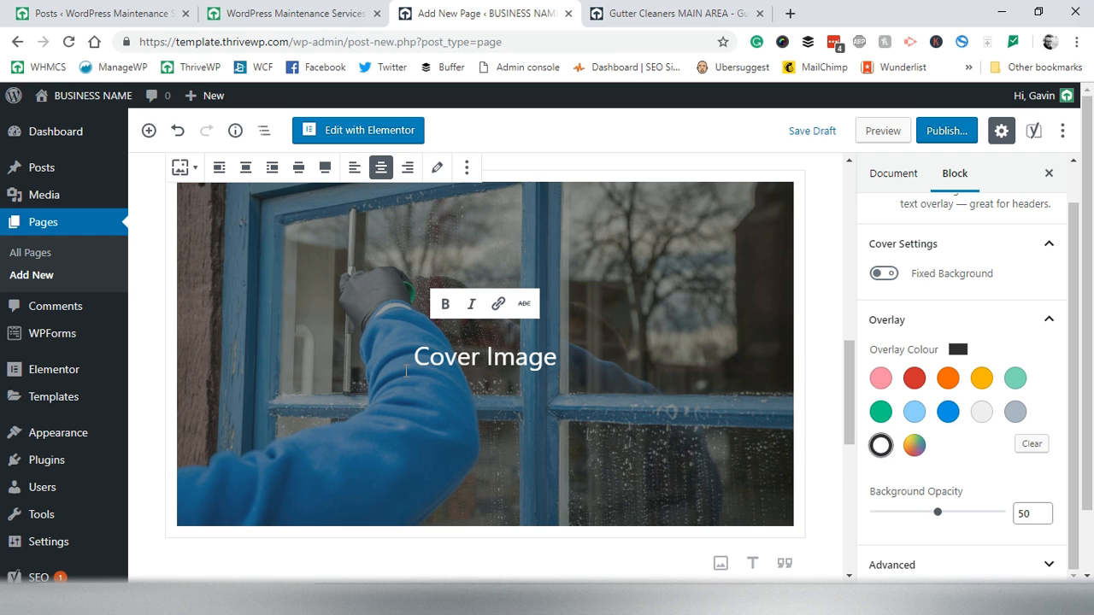
Review the blocks on the new page and publish it with public visibility, effective immediately.
scroll(532, 393, down, 5)
scroll(576, 422, up, 7)
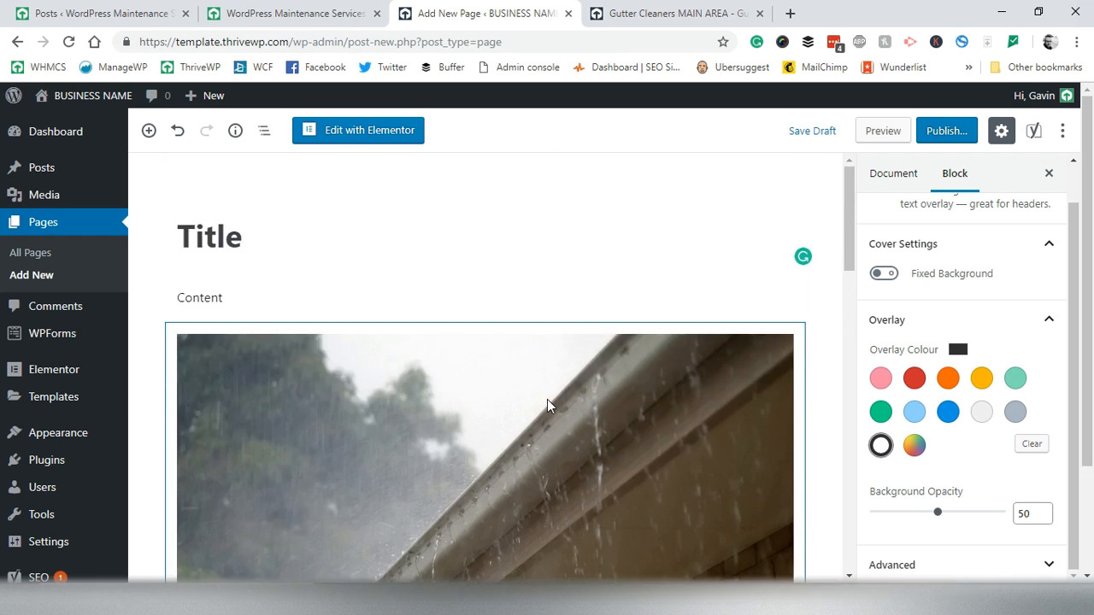
scroll(549, 402, down, 6)
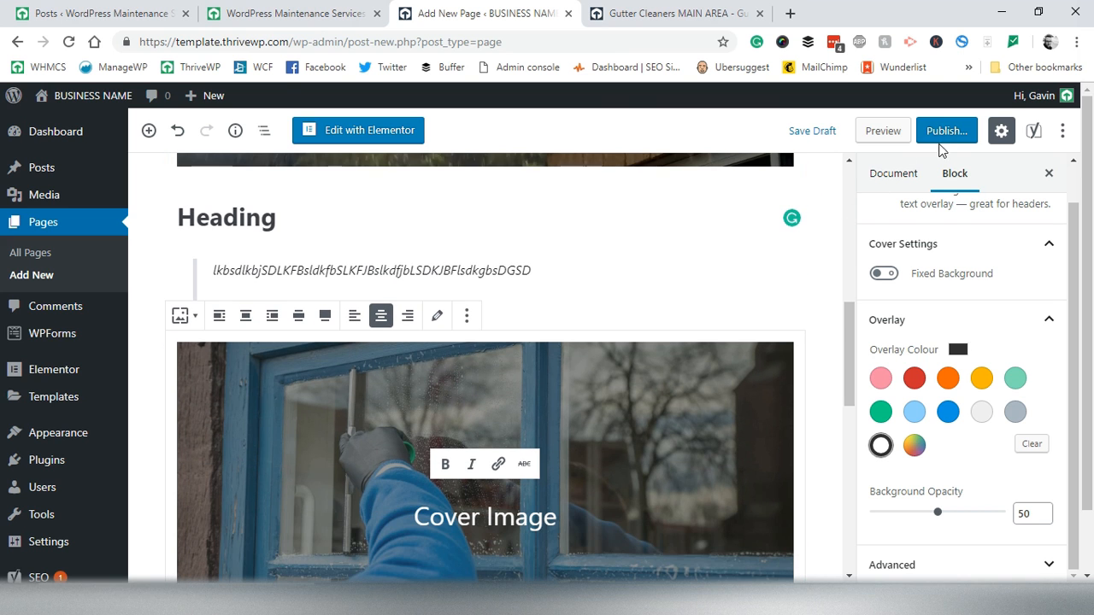
click(944, 135)
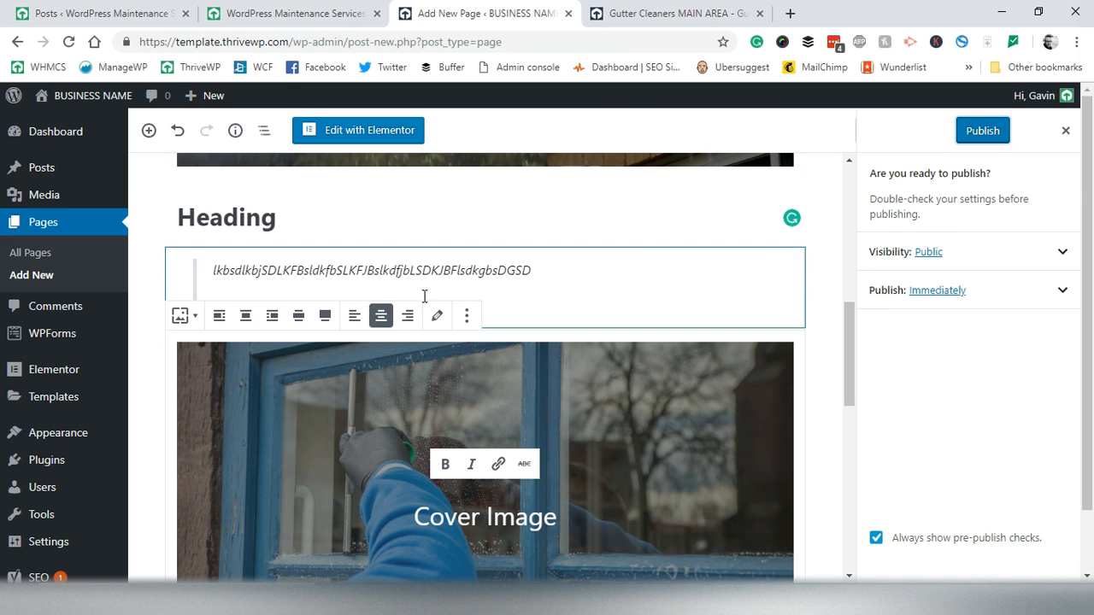
click(974, 130)
scroll(652, 265, up, 5)
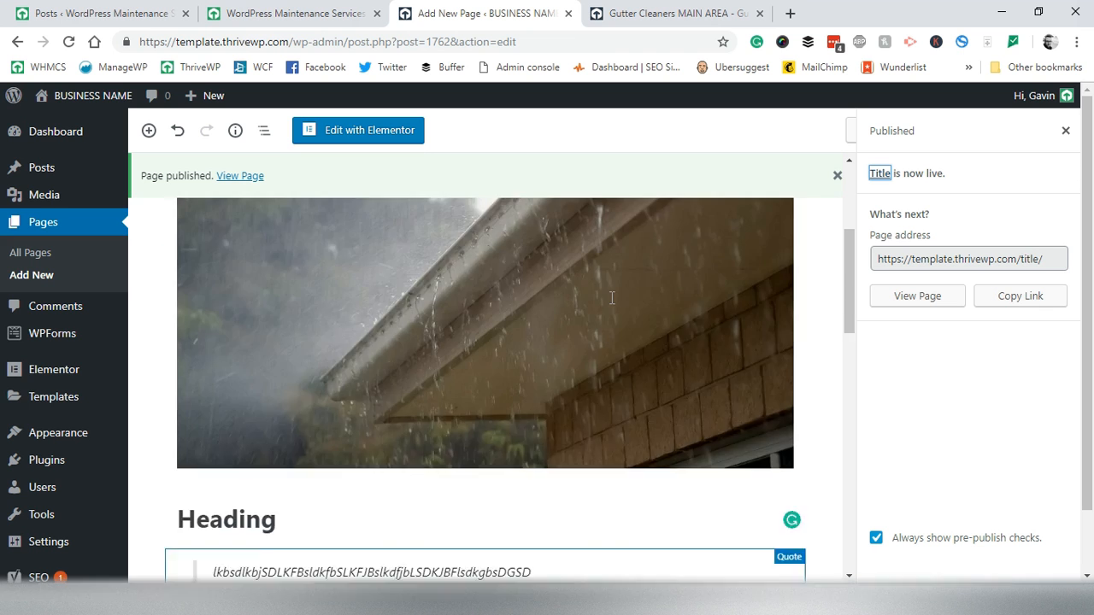
In the Reading settings, set the static homepage to the Title page and save the changes.
scroll(78, 368, down, 1)
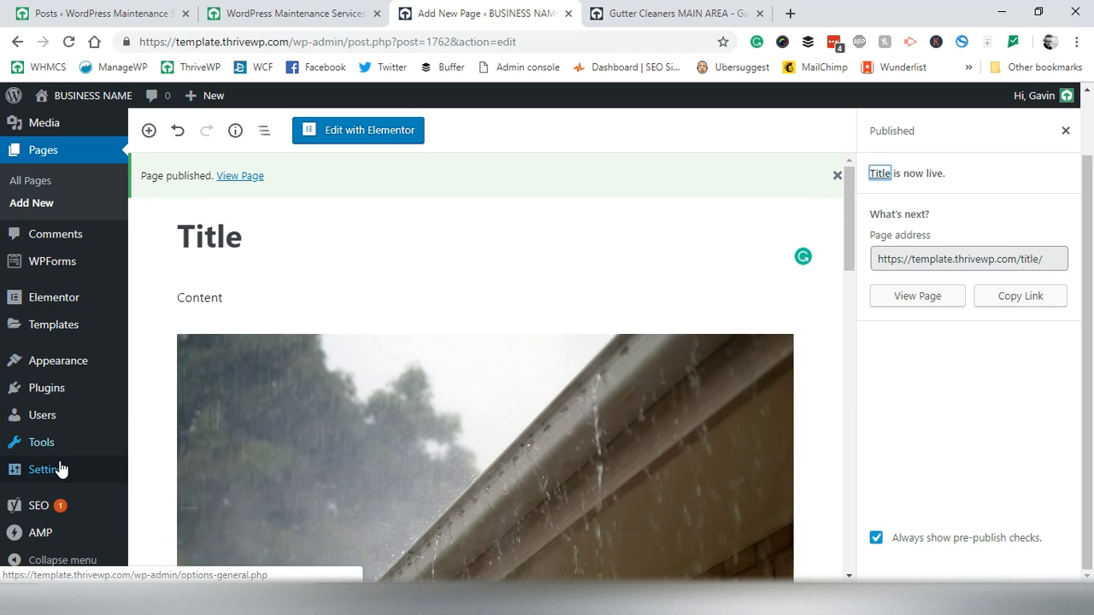
mouse_move(59, 469)
click(145, 308)
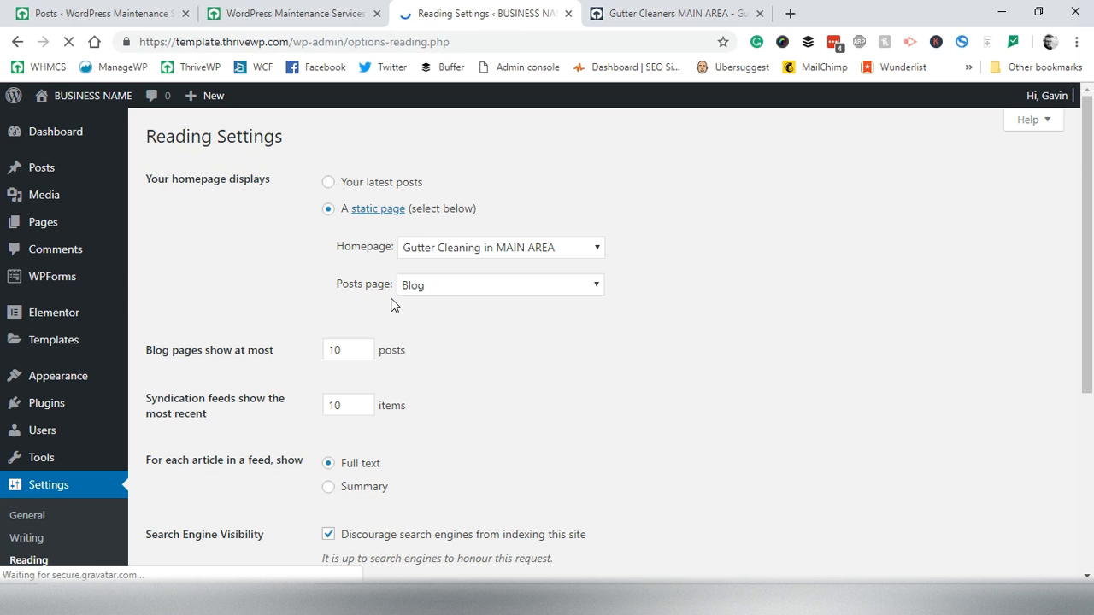
click(472, 250)
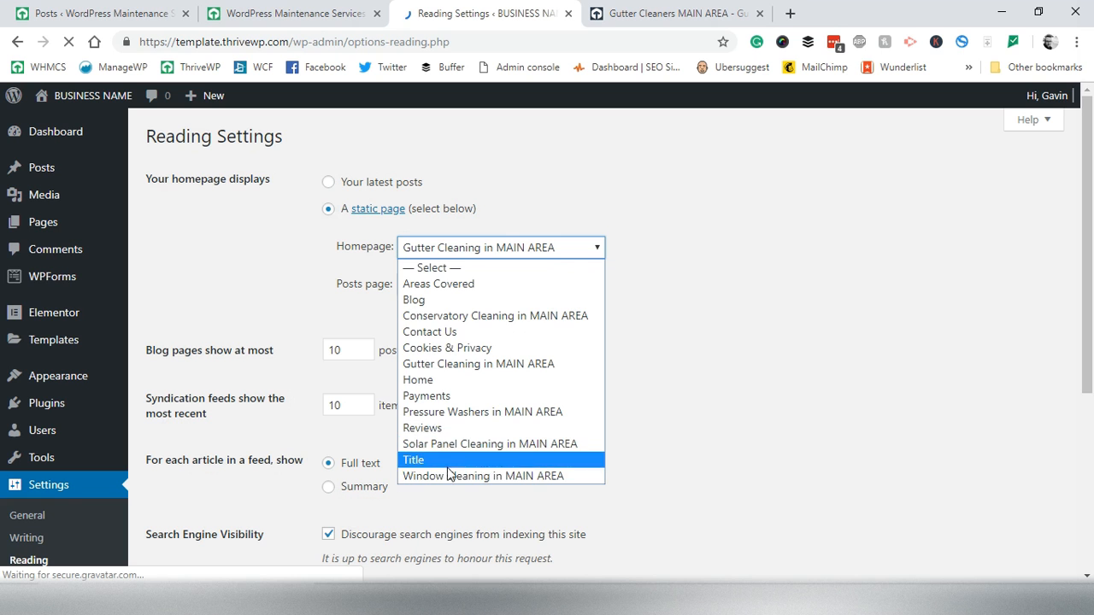
click(418, 463)
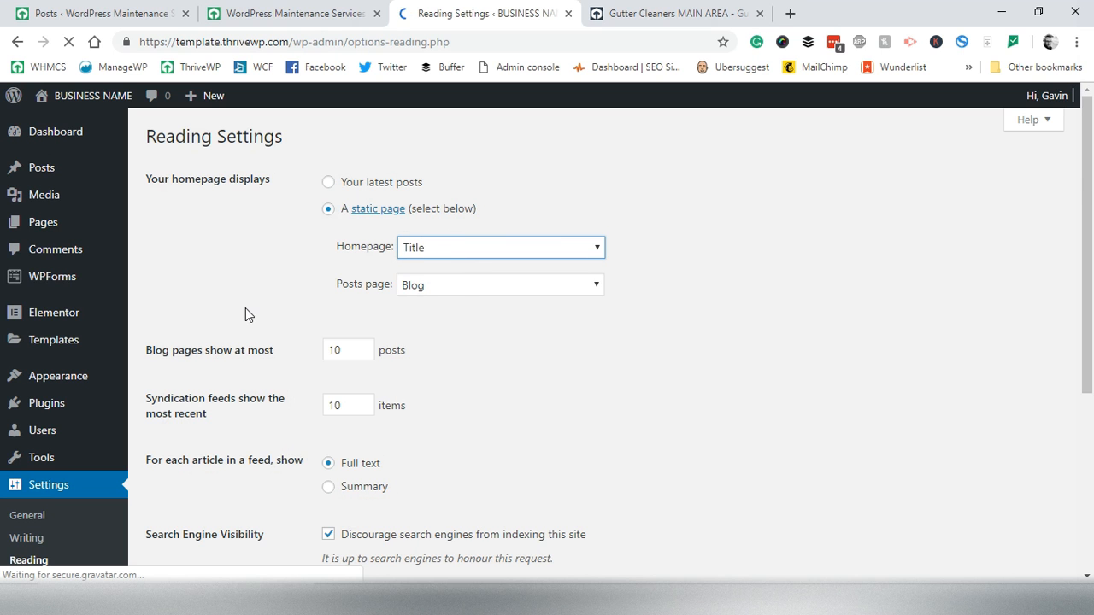
scroll(245, 315, down, 2)
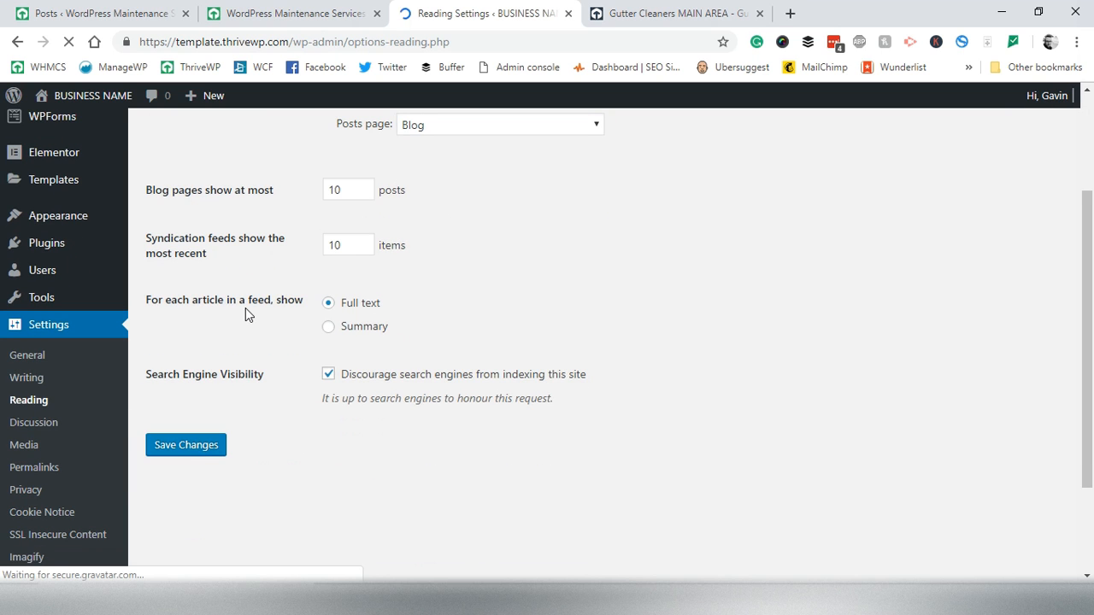
click(190, 445)
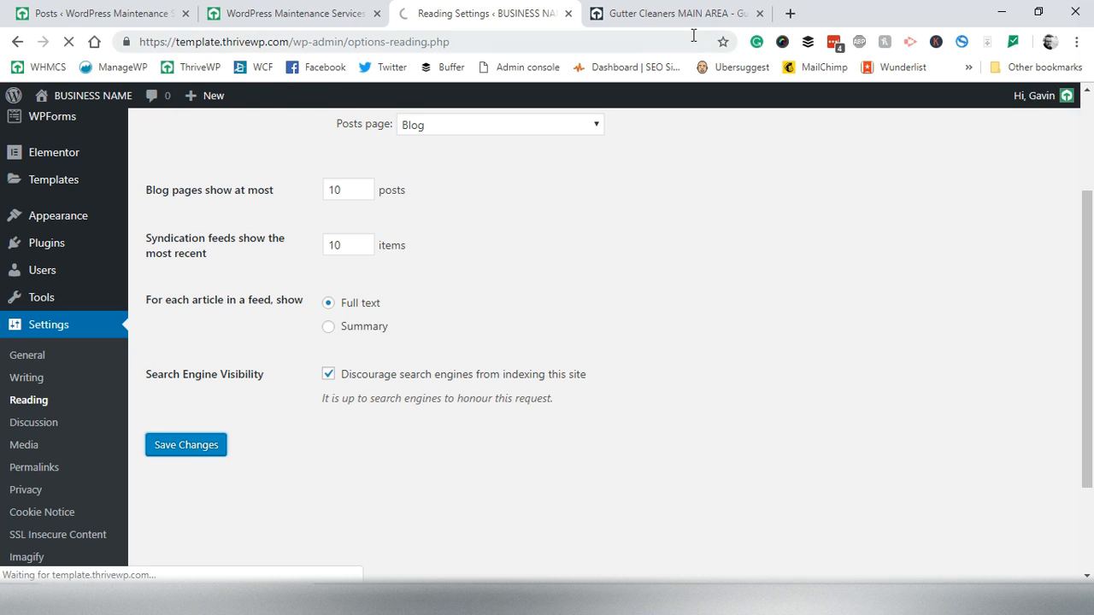
Reload the live site's homepage and examine its title, content, image, heading, quote and cover image.
click(679, 14)
click(68, 42)
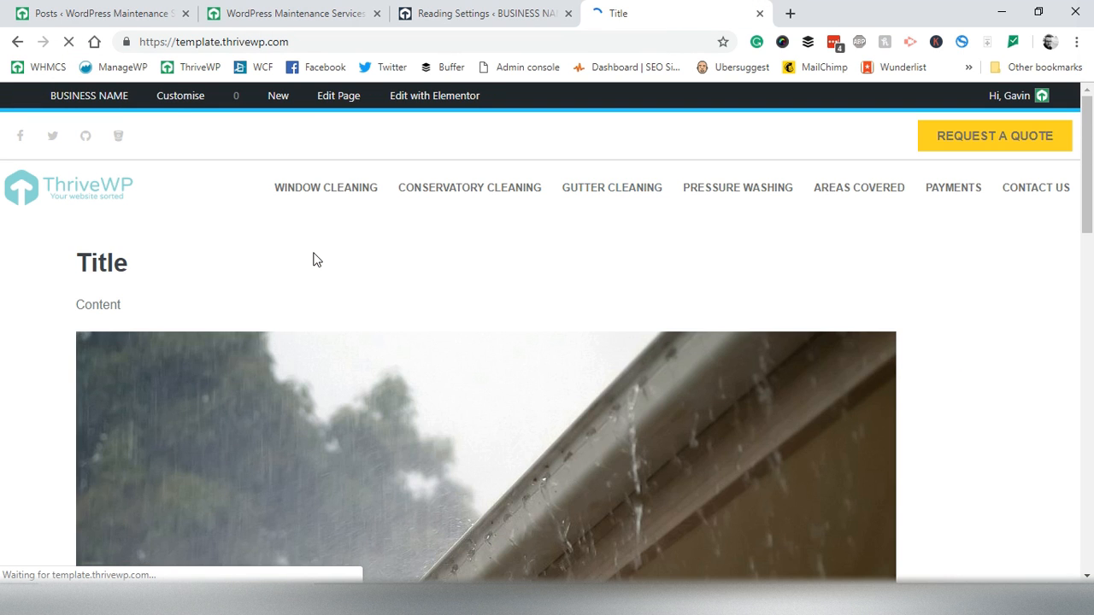
scroll(66, 293, down, 6)
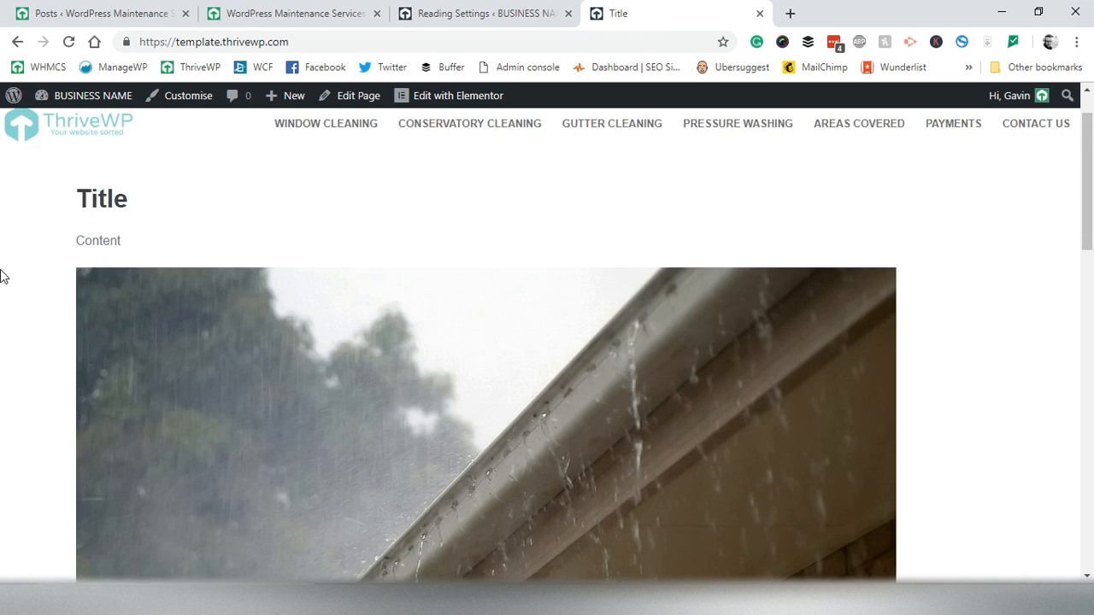
scroll(37, 303, down, 3)
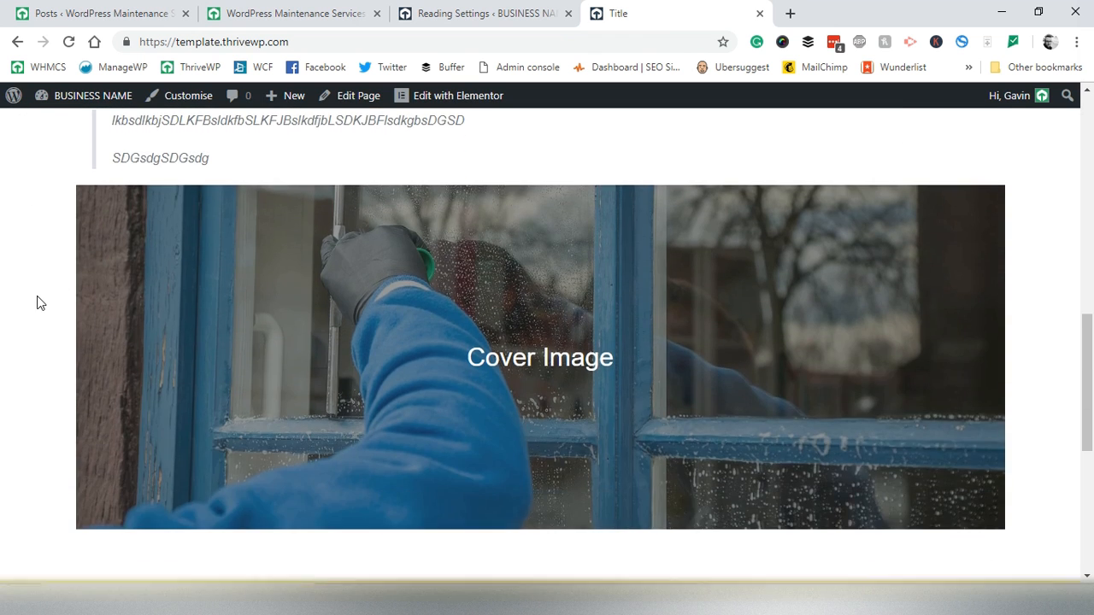
scroll(278, 310, up, 3)
drag(84, 317, 256, 356)
click(100, 319)
drag(114, 362, 97, 383)
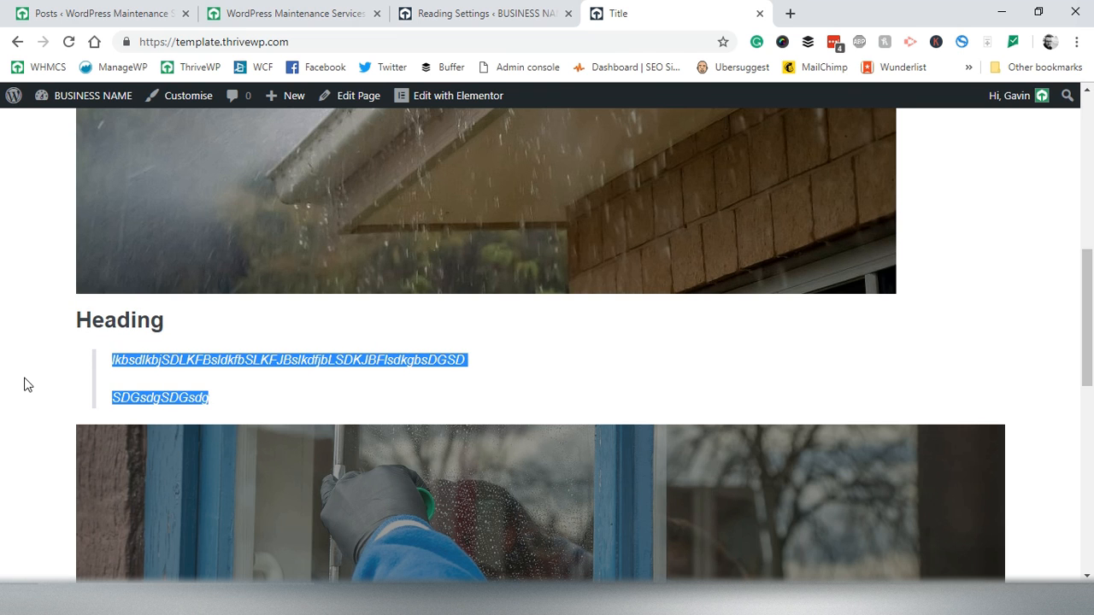
scroll(17, 384, down, 5)
scroll(576, 279, up, 2)
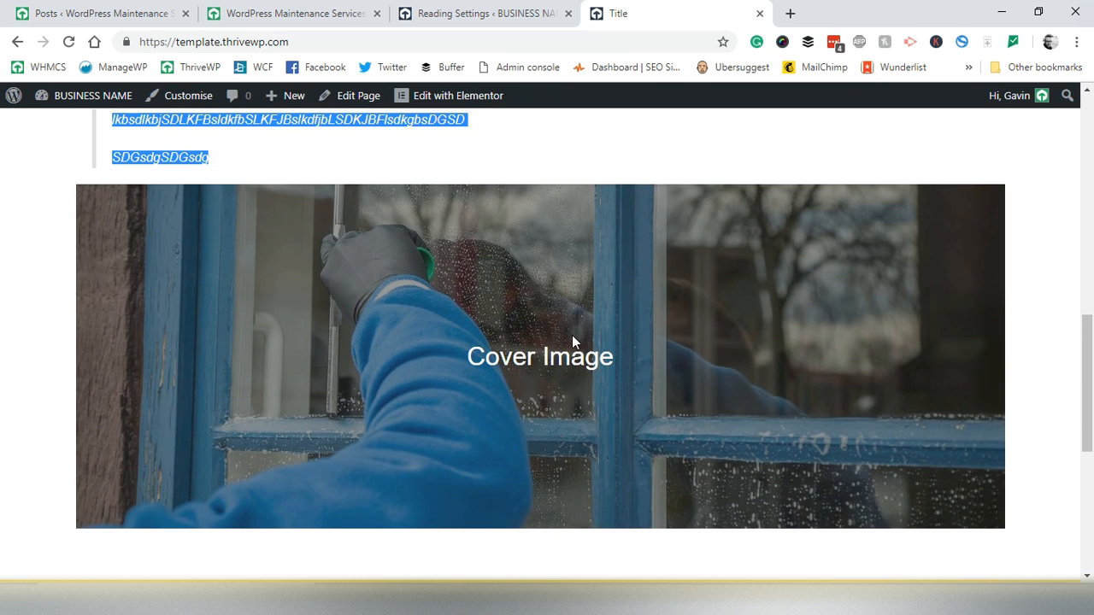
scroll(612, 366, up, 9)
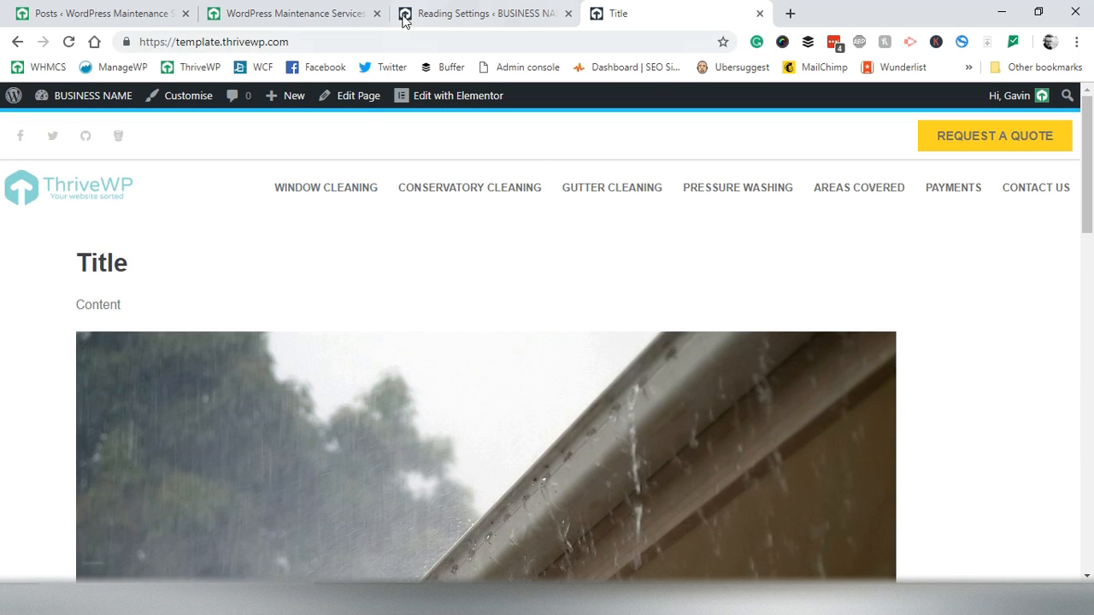
Return to the Reading settings, set the static homepage to the Home page, and save the changes.
click(125, 5)
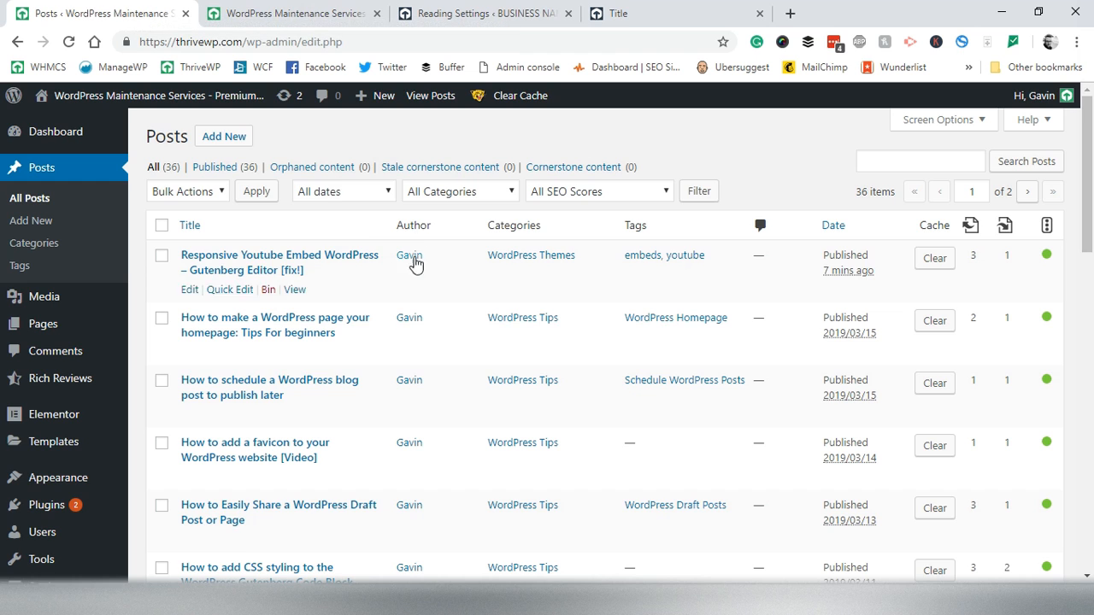
click(282, 9)
click(483, 11)
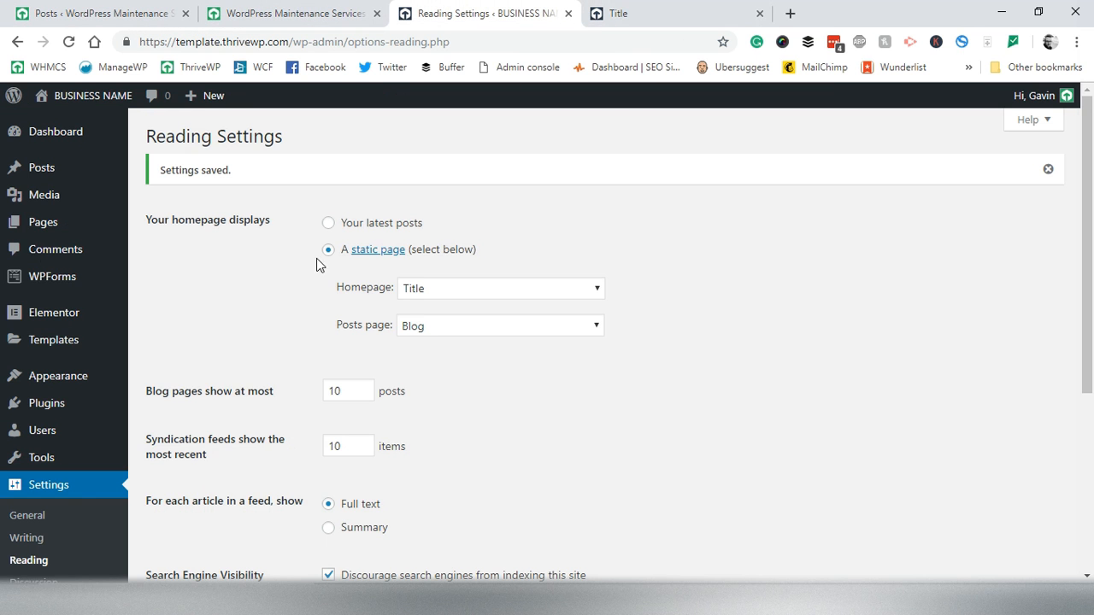
click(445, 292)
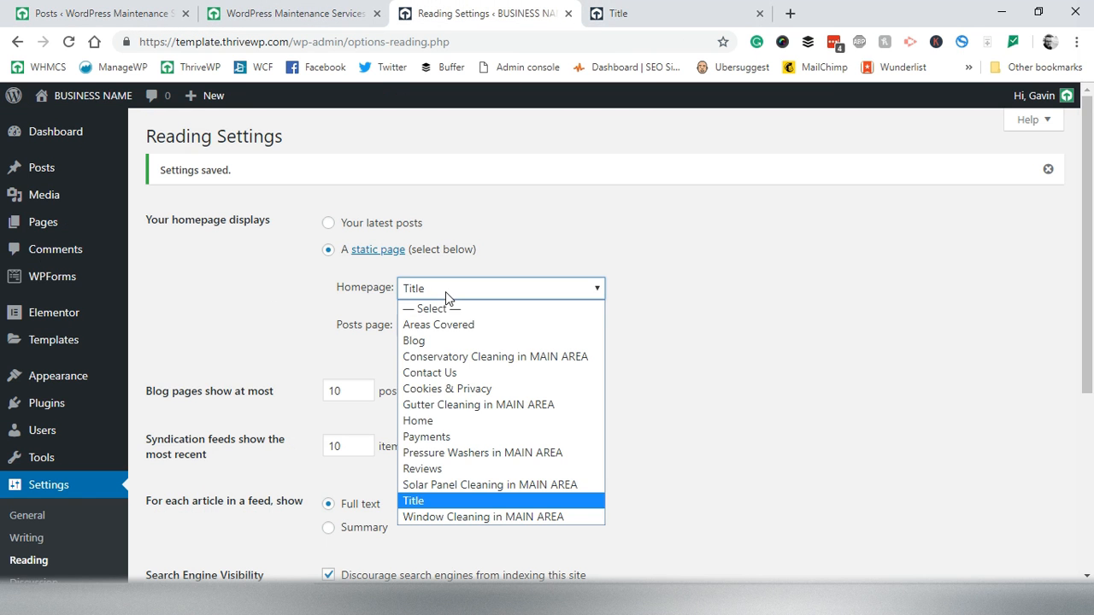
click(437, 420)
click(282, 306)
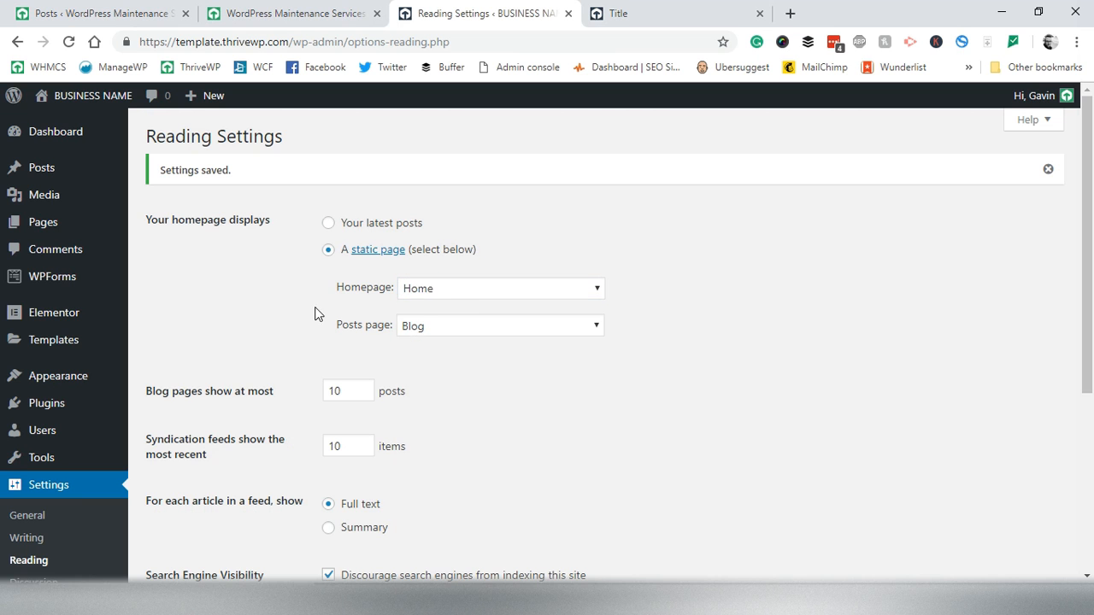
scroll(357, 325, down, 3)
click(186, 350)
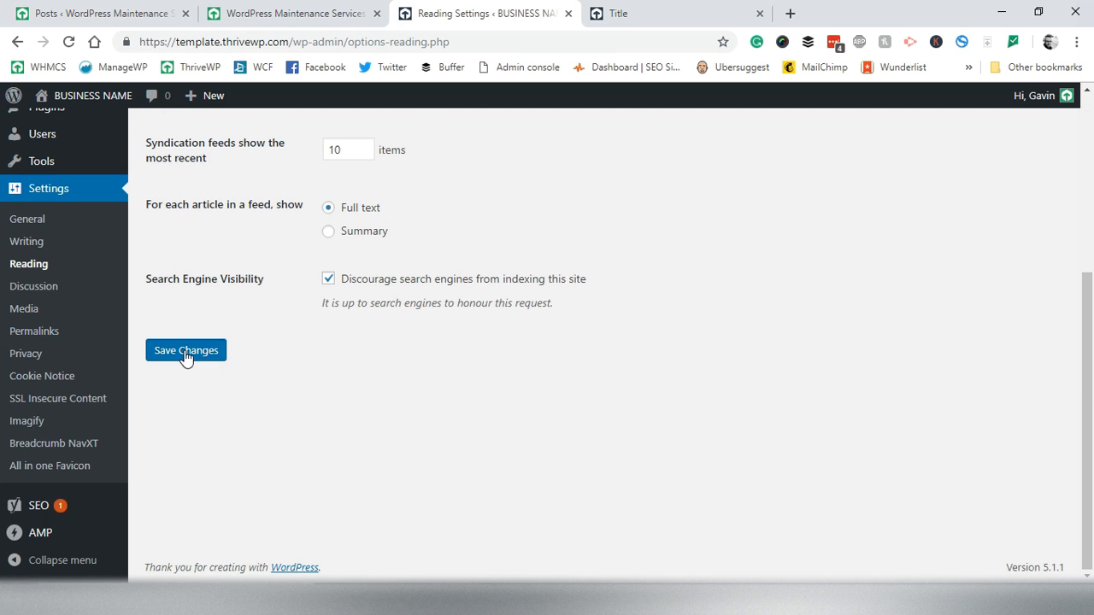
Reload the live site's homepage, look through the whole page, and return to the Reading settings.
click(636, 17)
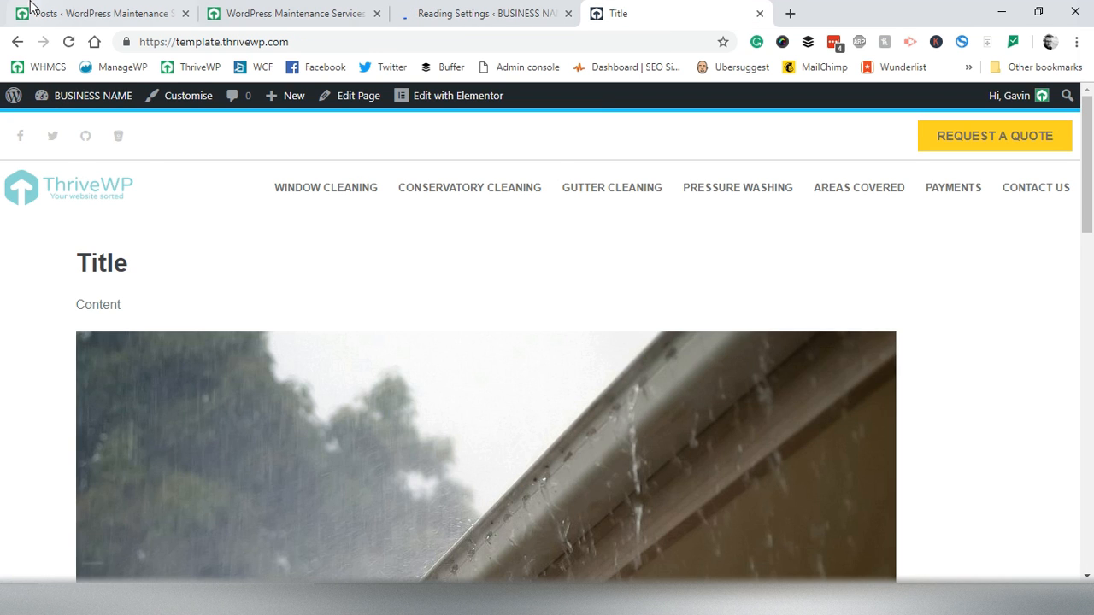
click(67, 41)
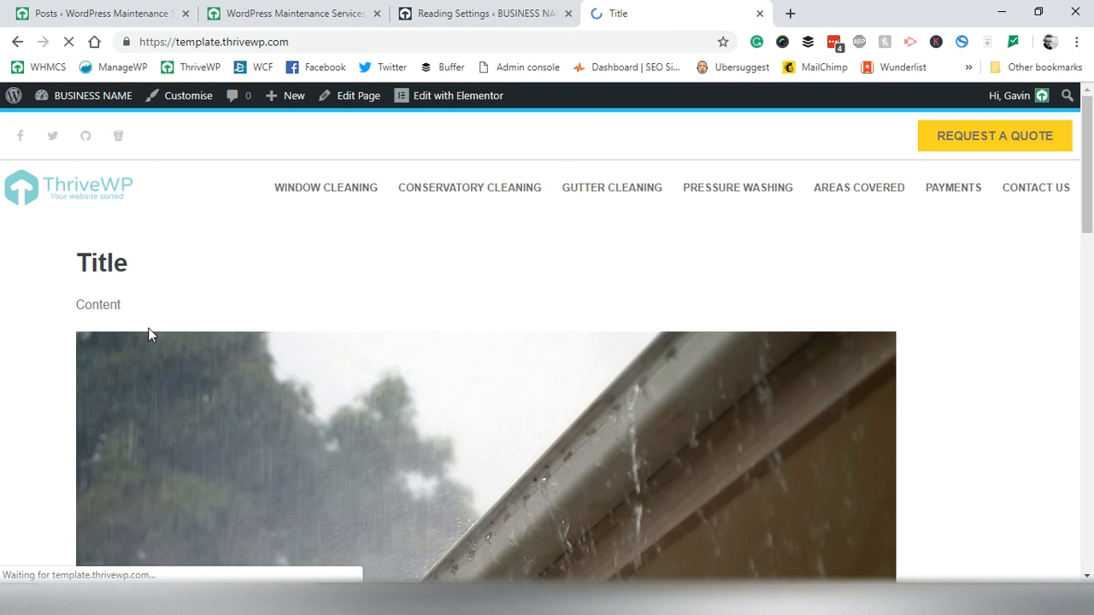
scroll(148, 329, down, 5)
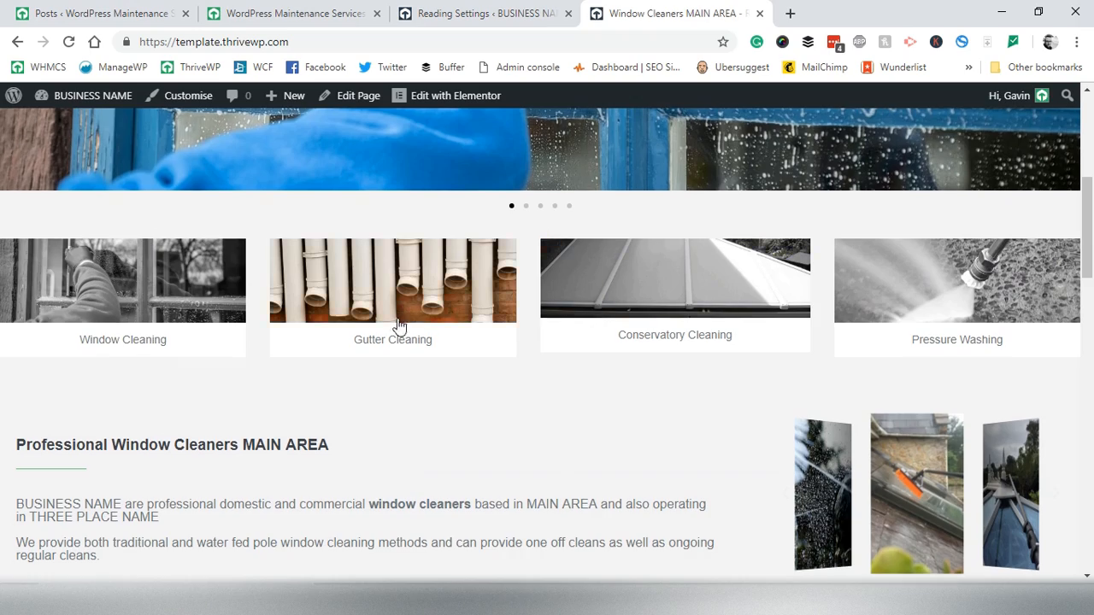
scroll(402, 326, down, 10)
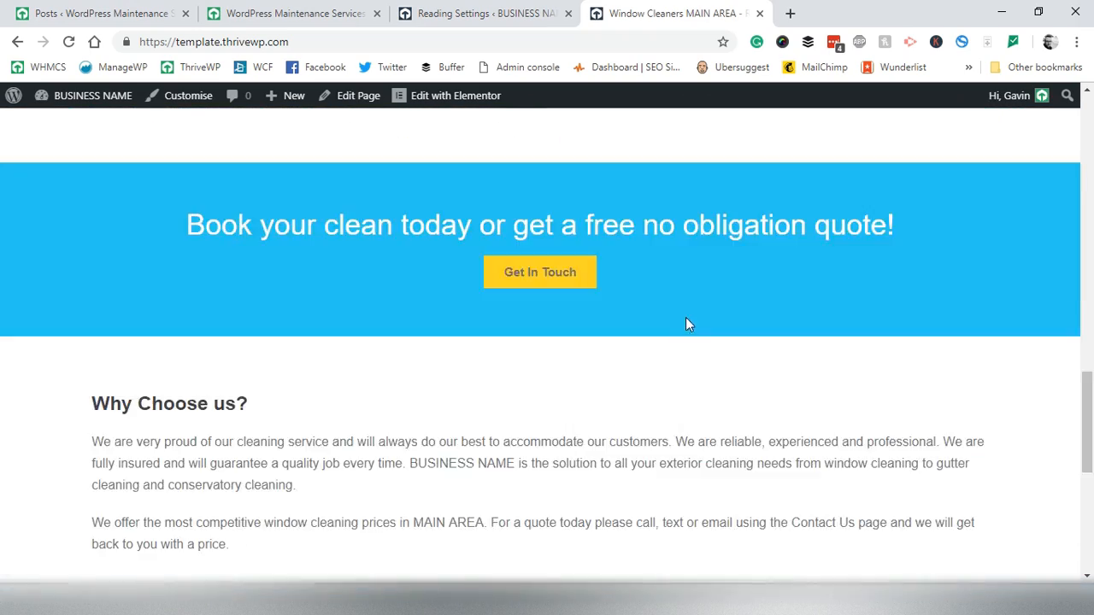
scroll(325, 359, up, 8)
scroll(323, 357, up, 10)
click(483, 12)
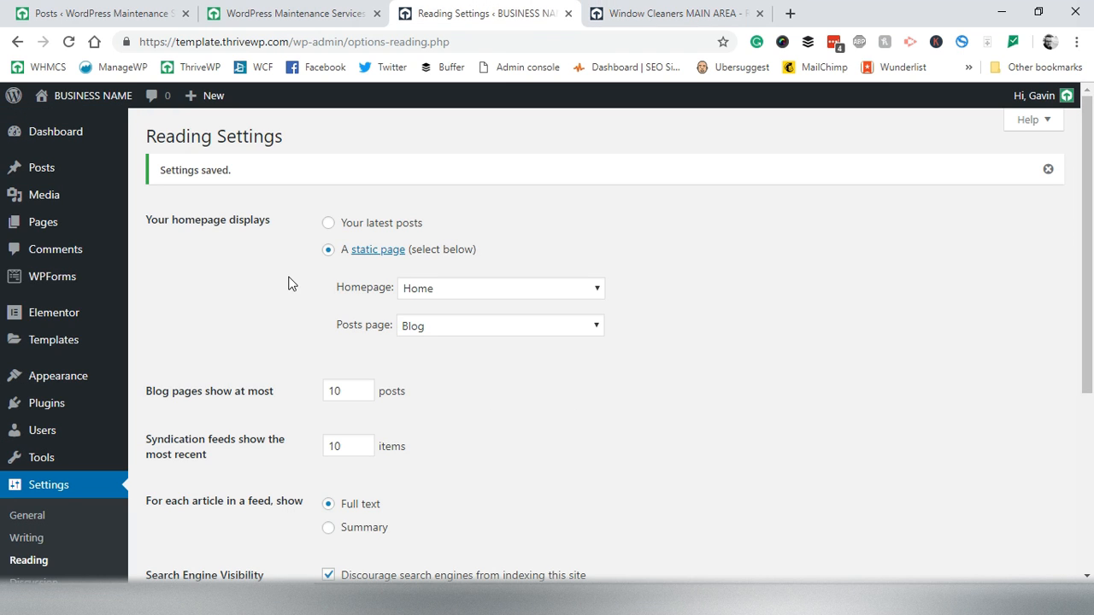